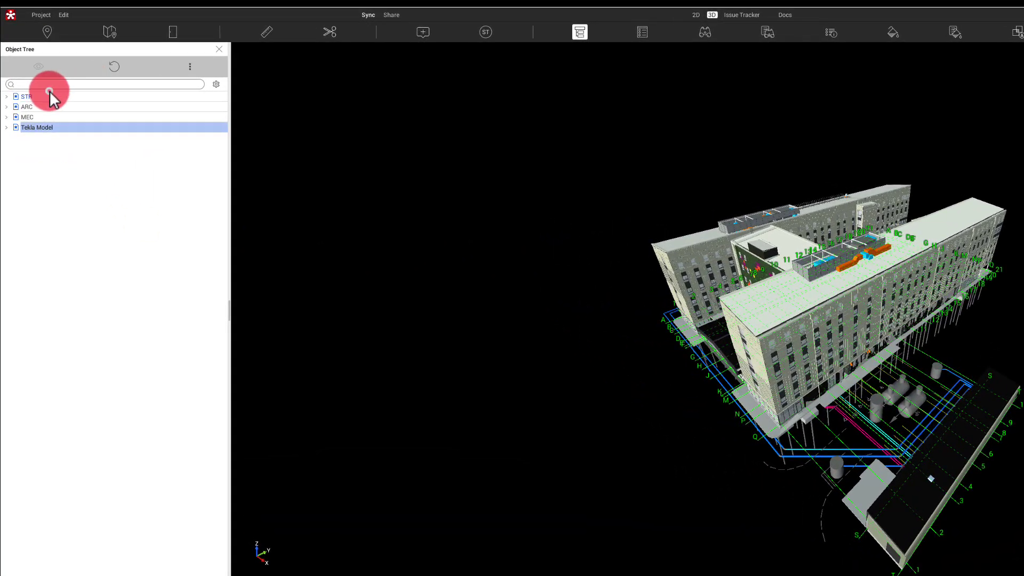
Select the STR, ARC and MEC models in the Object Tree, then clear the selection.
left_click(50, 93)
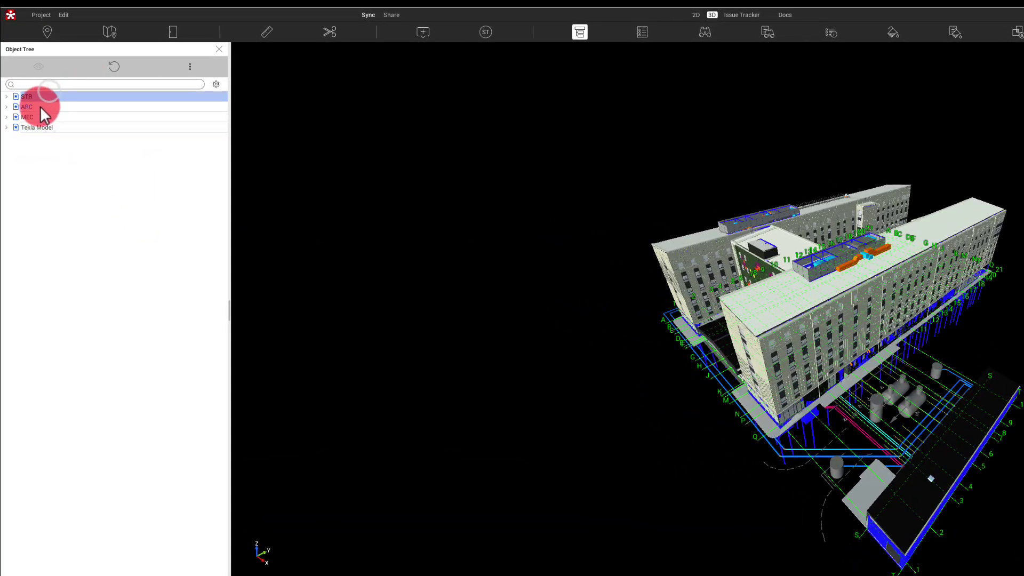
left_click(40, 106, "ctrl")
left_click(41, 117, "ctrl")
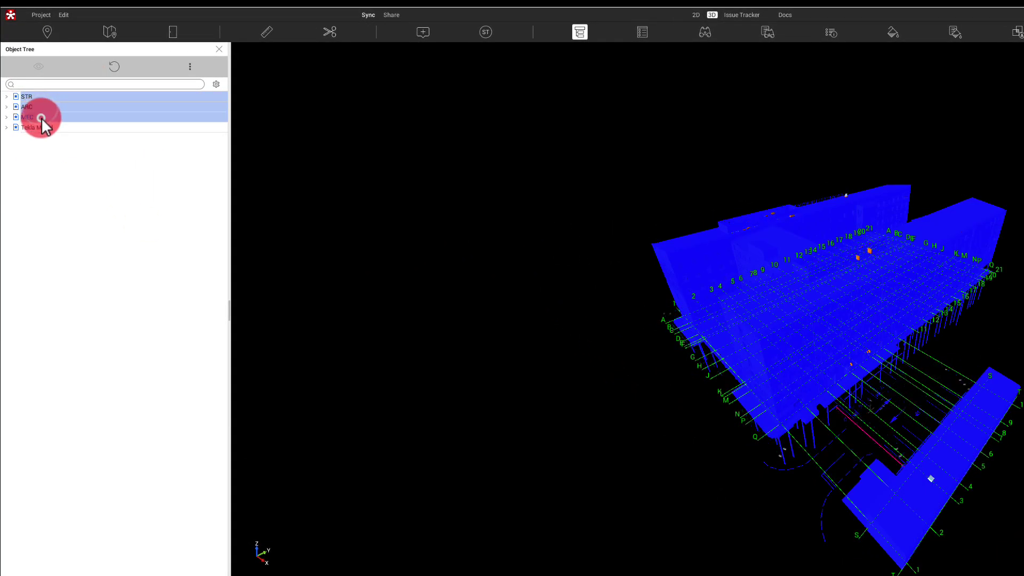
left_click(1009, 301)
left_click(697, 228)
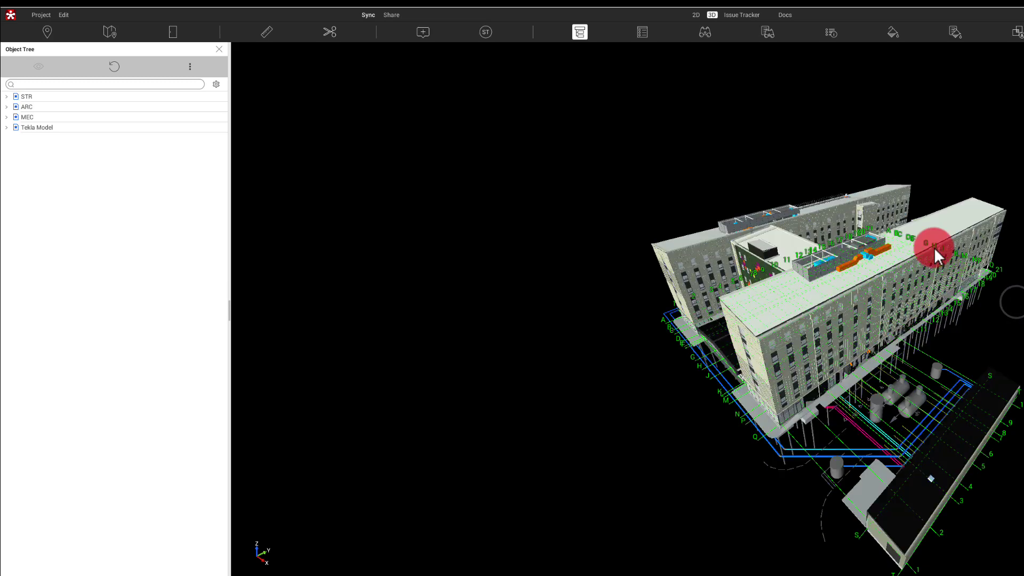
left_click(87, 147)
Isolate the Tekla Model and orbit around its steel frame to inspect it.
left_click(60, 127)
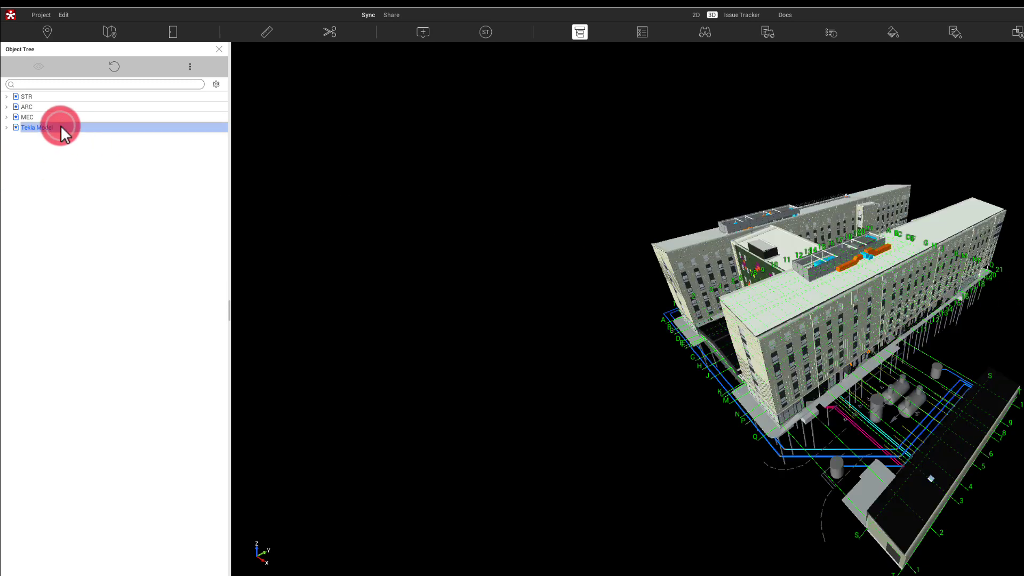
right_click(60, 127)
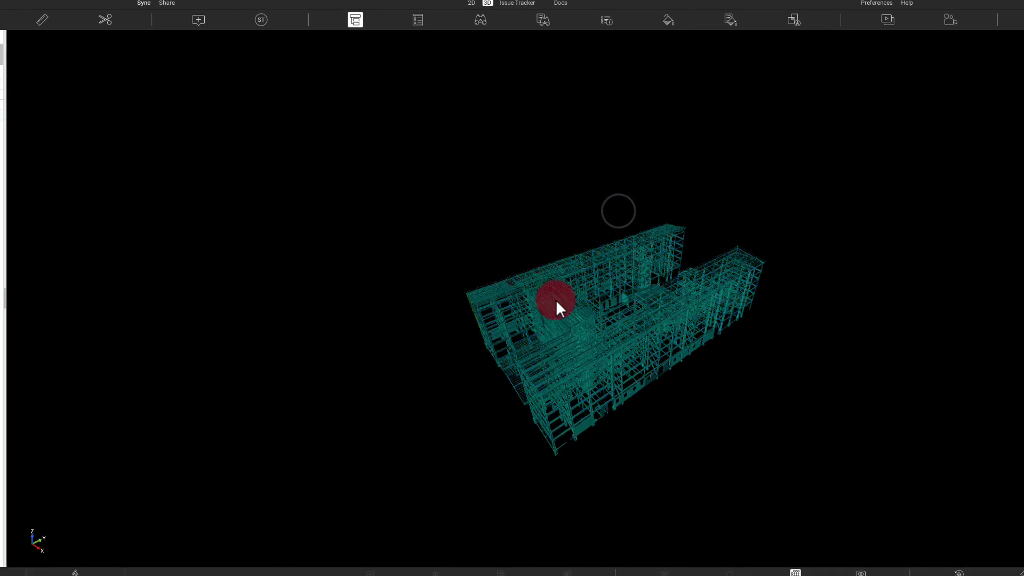
left_click_drag(558, 303, 469, 367)
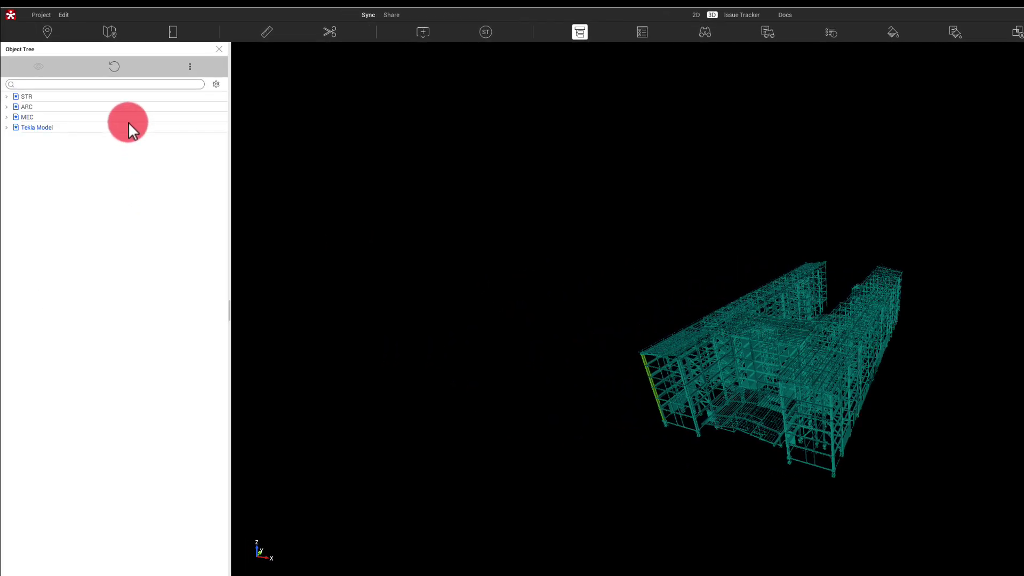
left_click(132, 127)
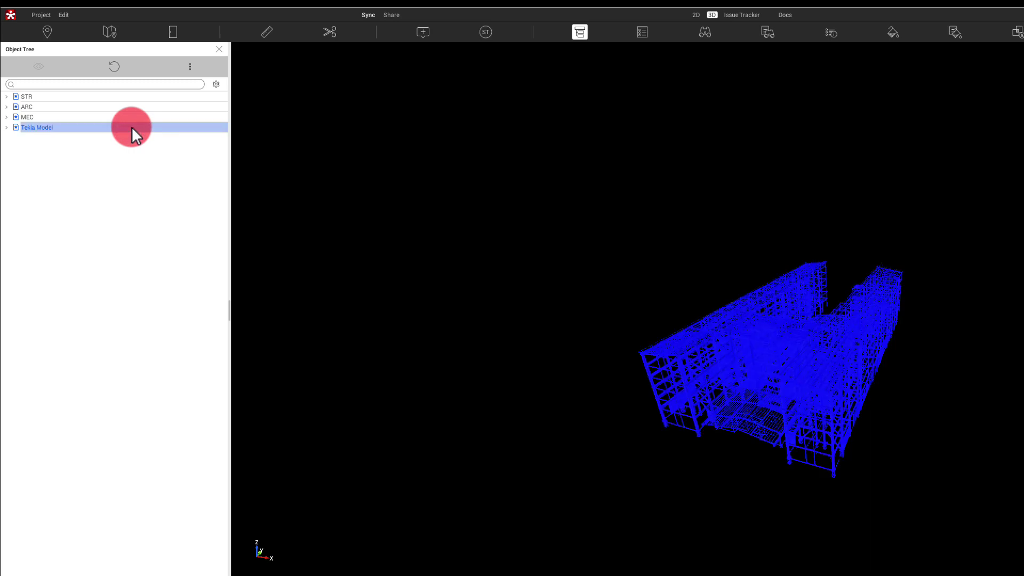
Open the Tekla Model's Scene transform dialog, then switch over to Tekla Structures.
right_click(132, 127)
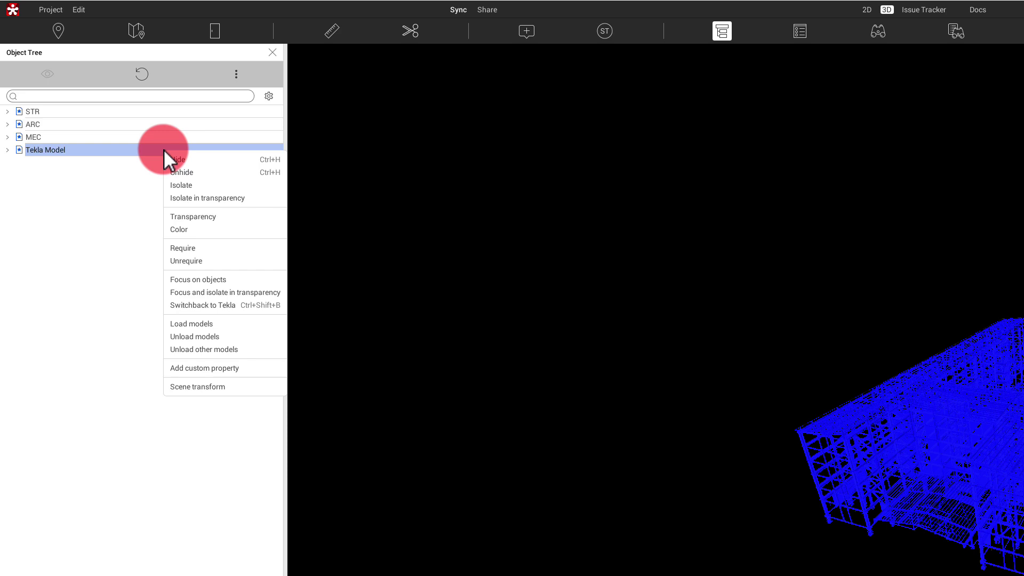
left_click(217, 385)
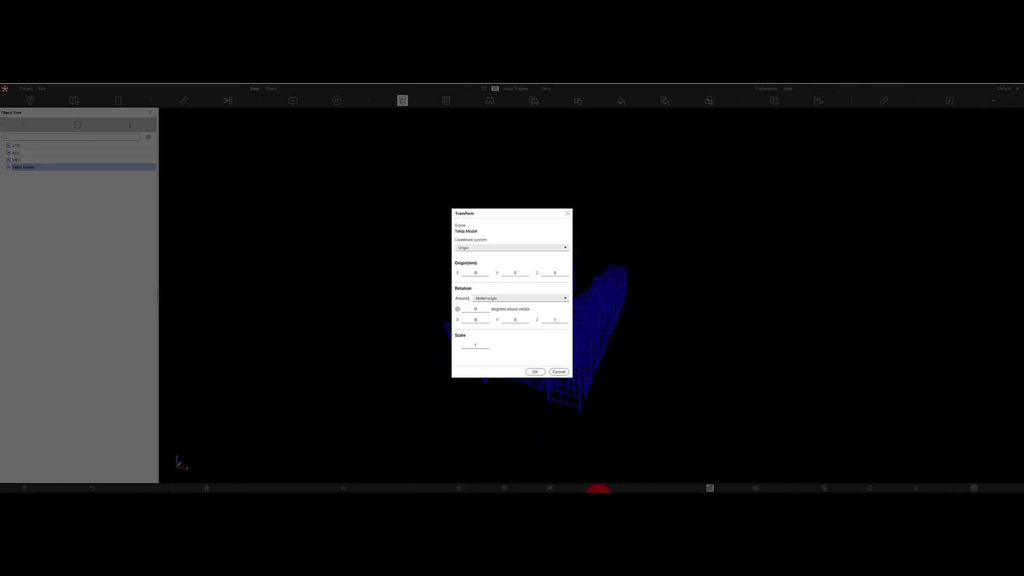
left_click(578, 475)
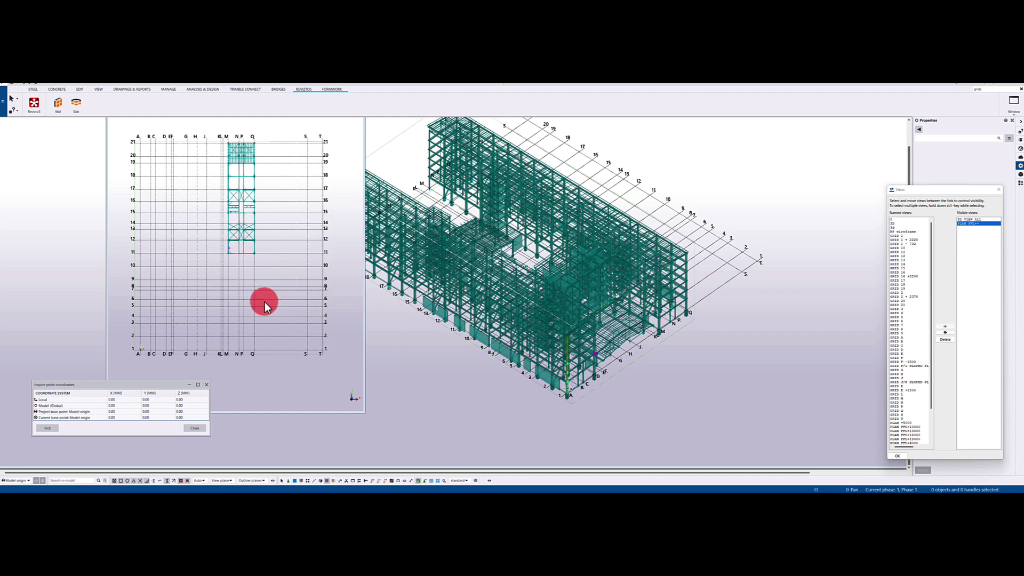
Zoom the Tekla plan view in on the grid A-1 origin marker.
left_click(146, 347)
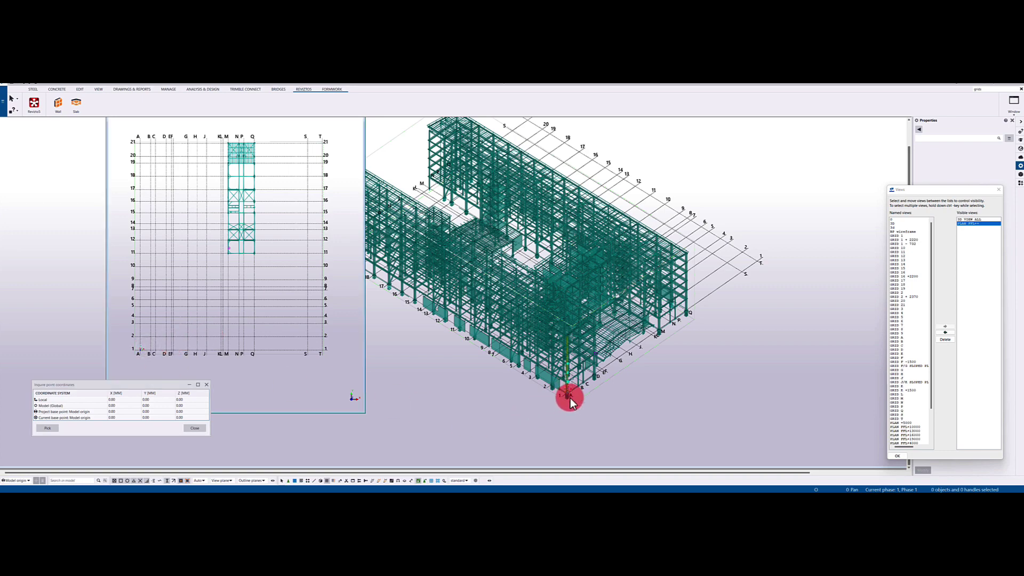
scroll(569, 399, "up", 10)
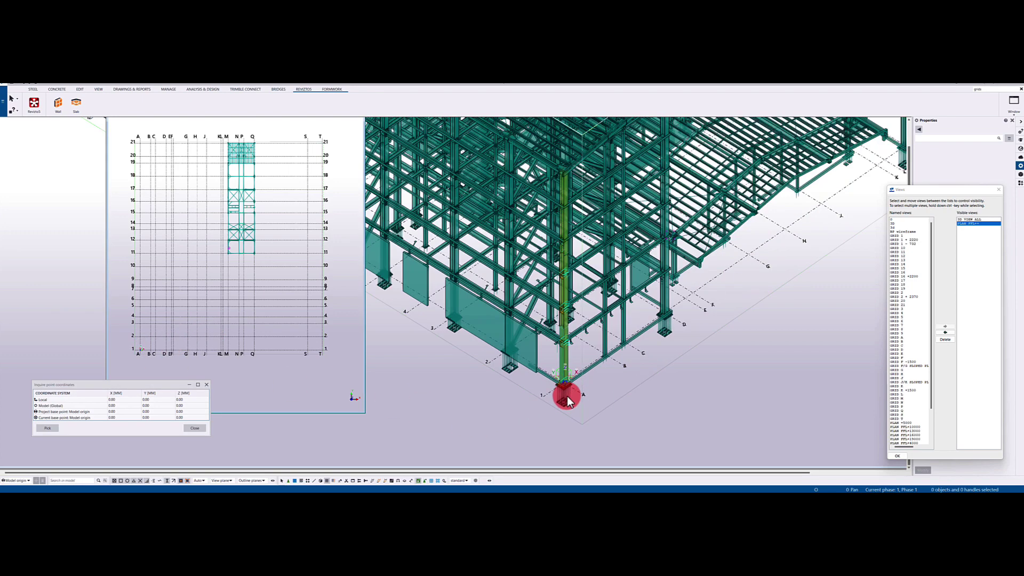
scroll(567, 395, "up", 5)
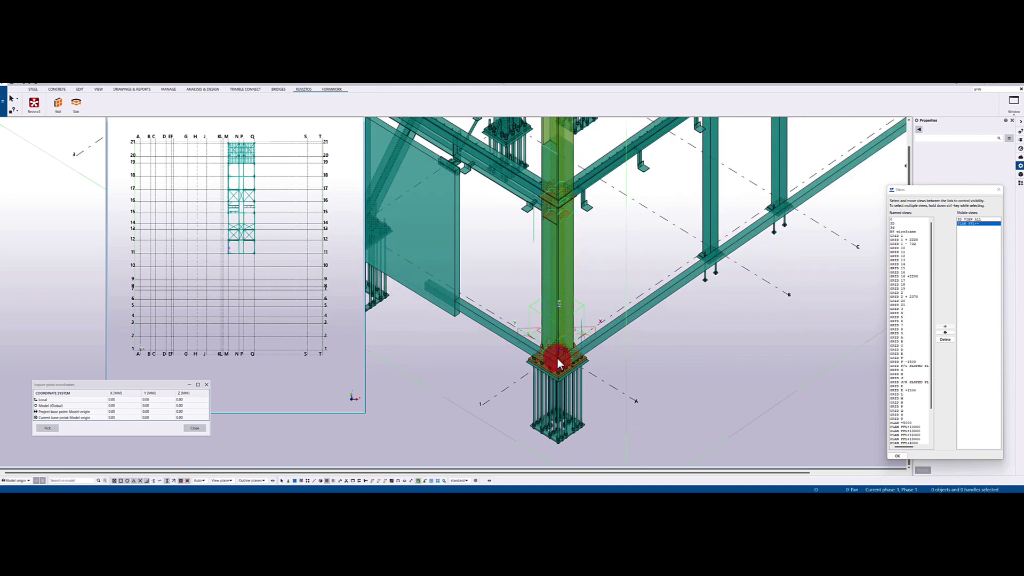
scroll(558, 358, "up", 3)
scroll(124, 340, "up", 8)
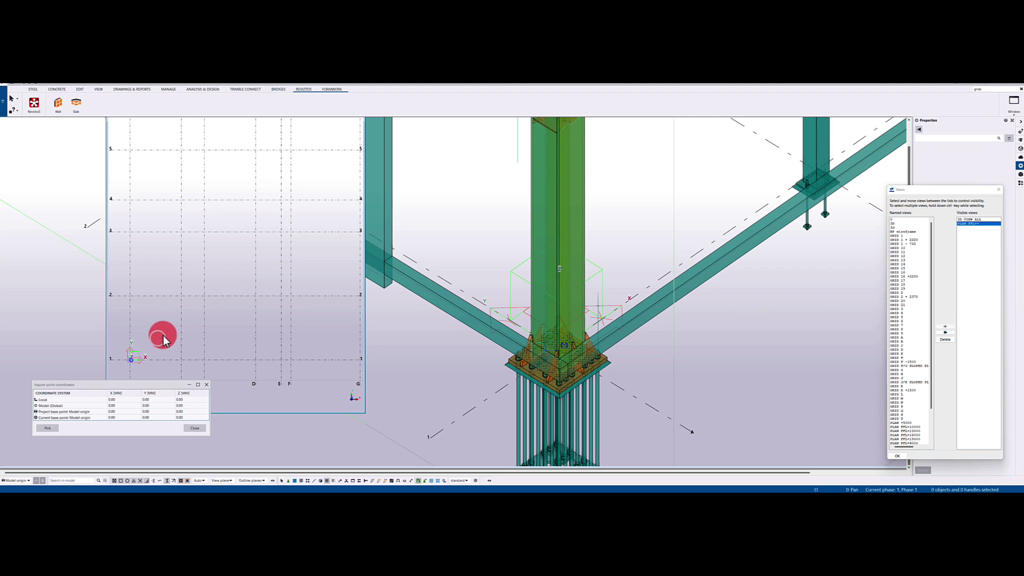
scroll(166, 337, "up", 4)
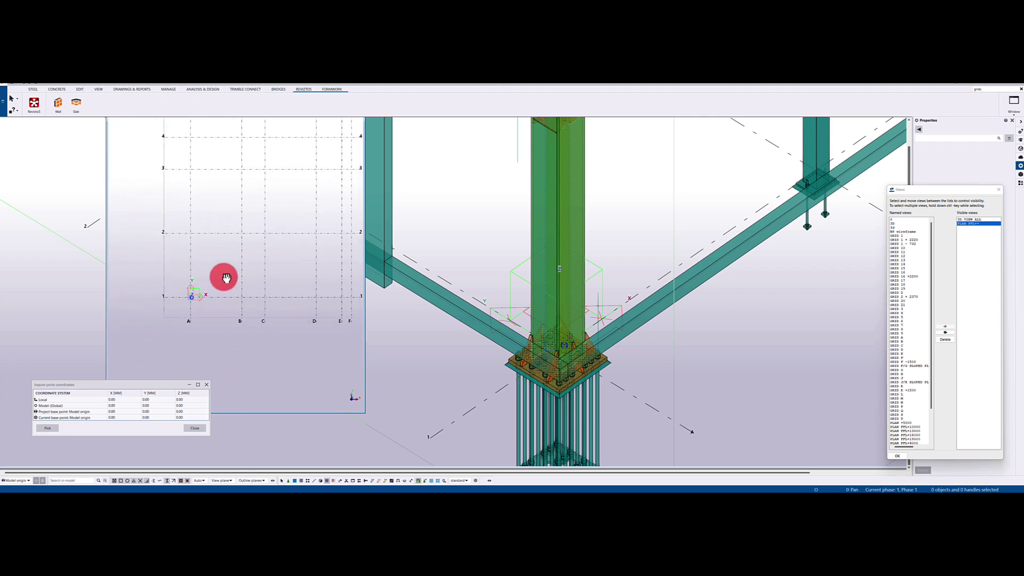
scroll(197, 298, "up", 5)
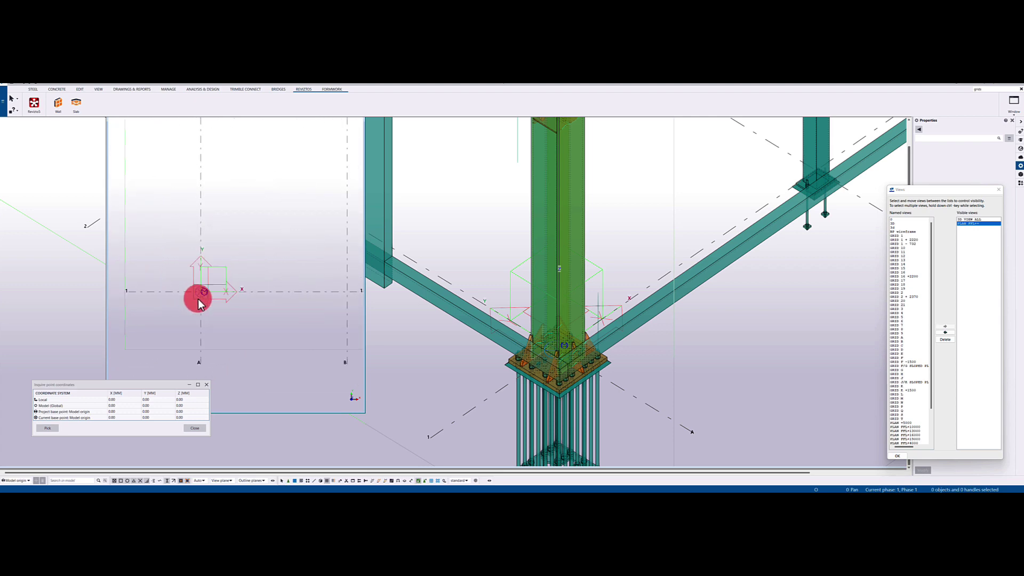
middle_click_drag(171, 305, 219, 277)
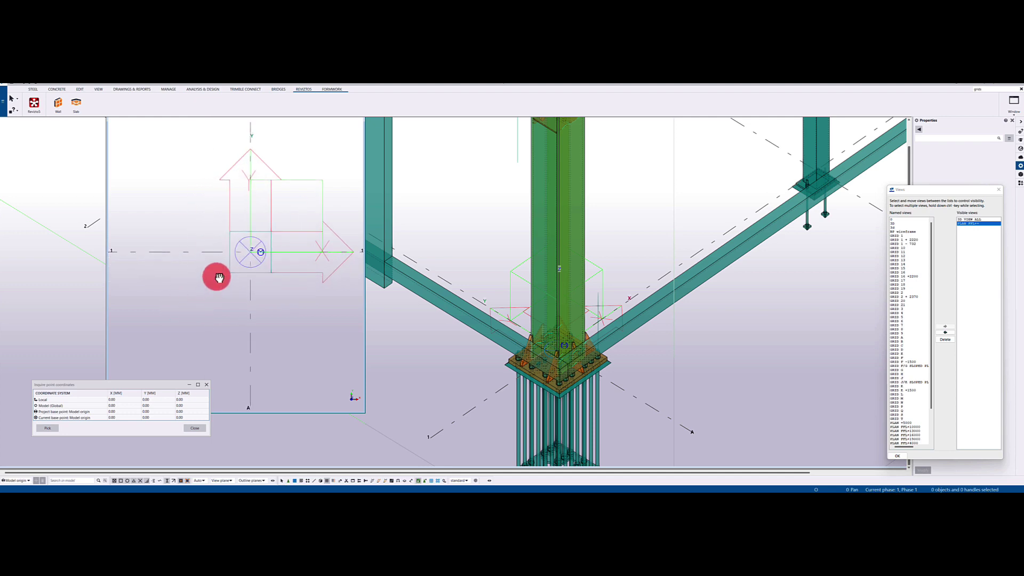
Inquire point coordinates at the A-1 origin, confirming X, Y and Z read 0.00.
left_click(103, 248)
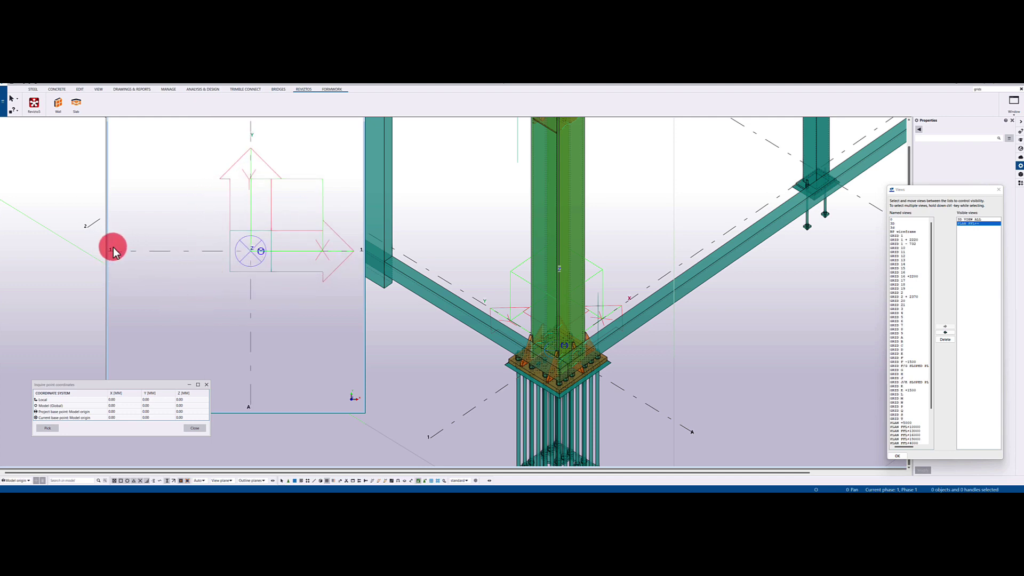
left_click(245, 395)
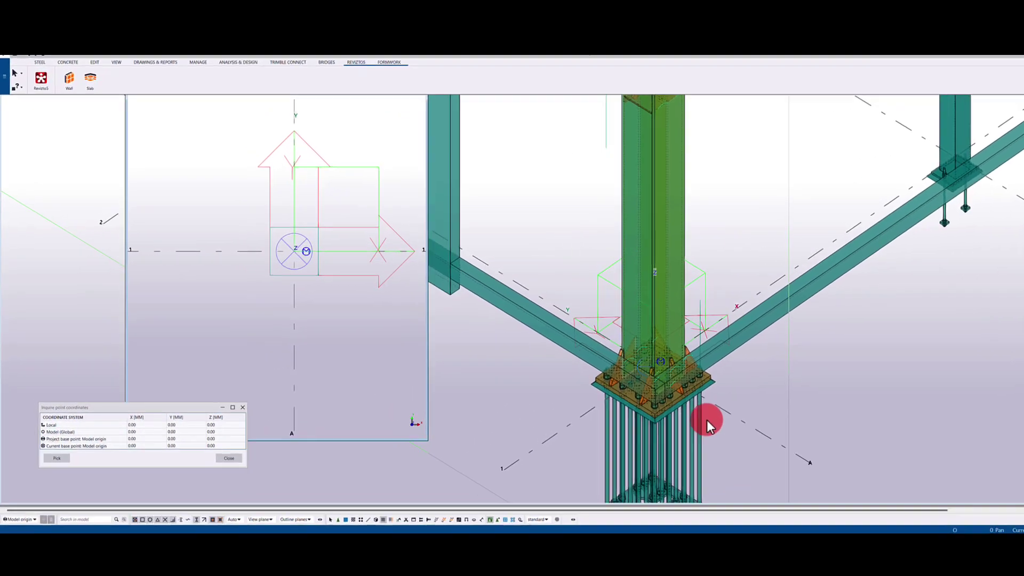
left_click(49, 428)
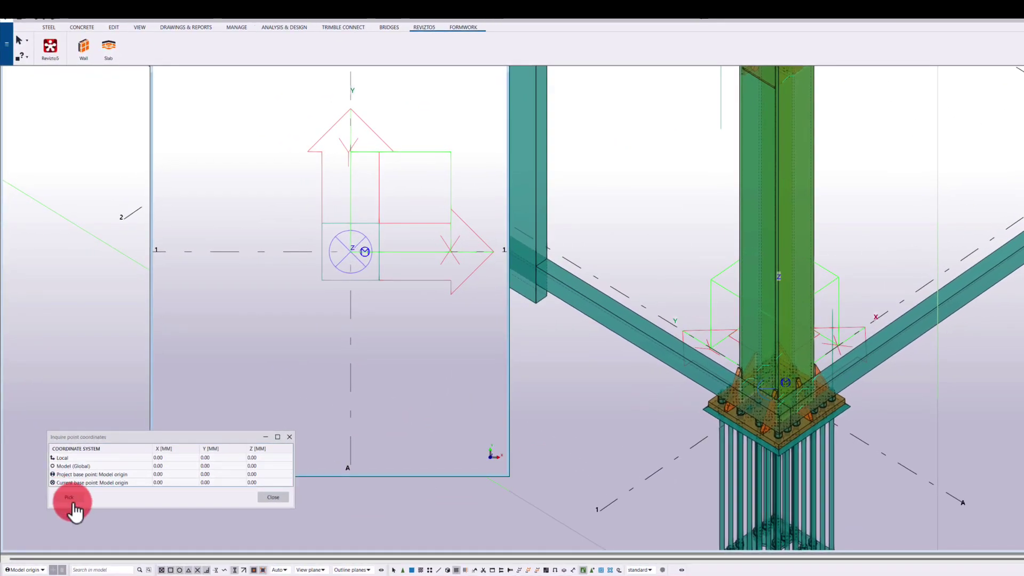
left_click(353, 249)
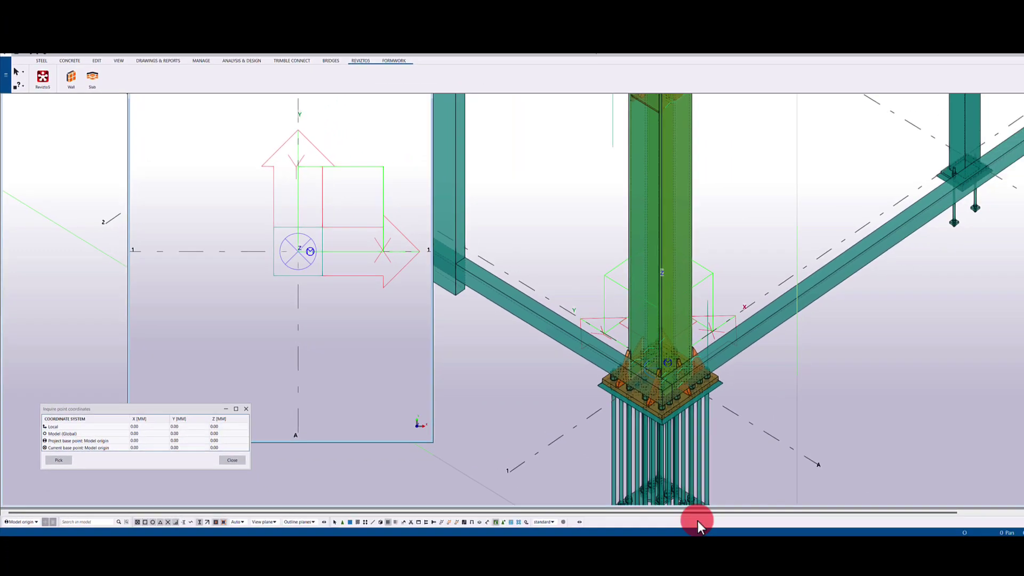
mouse_move(724, 529)
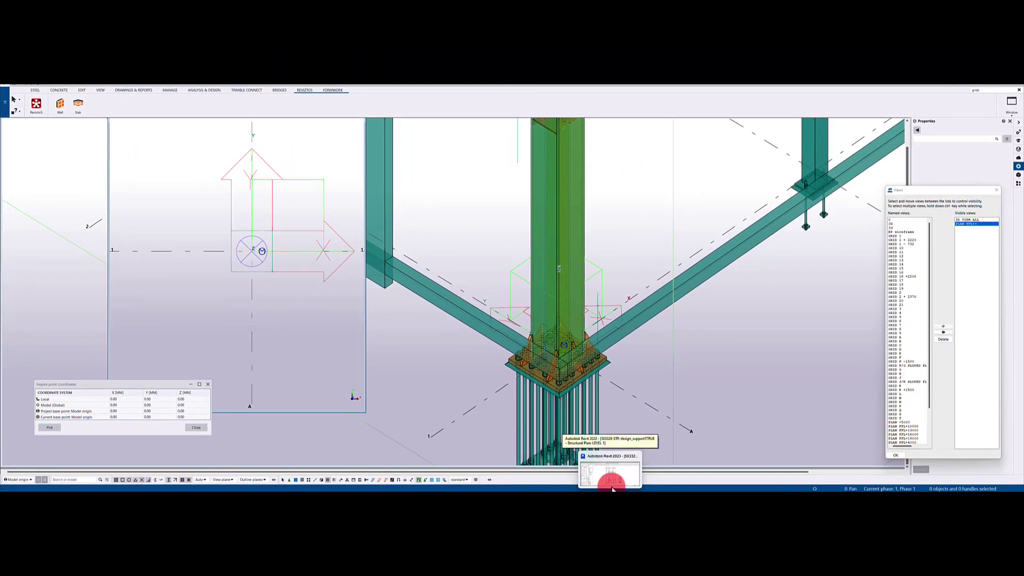
Switch to Revit's LEVEL 1 plan and centre the column base plate at grid 1/A.
left_click(612, 479)
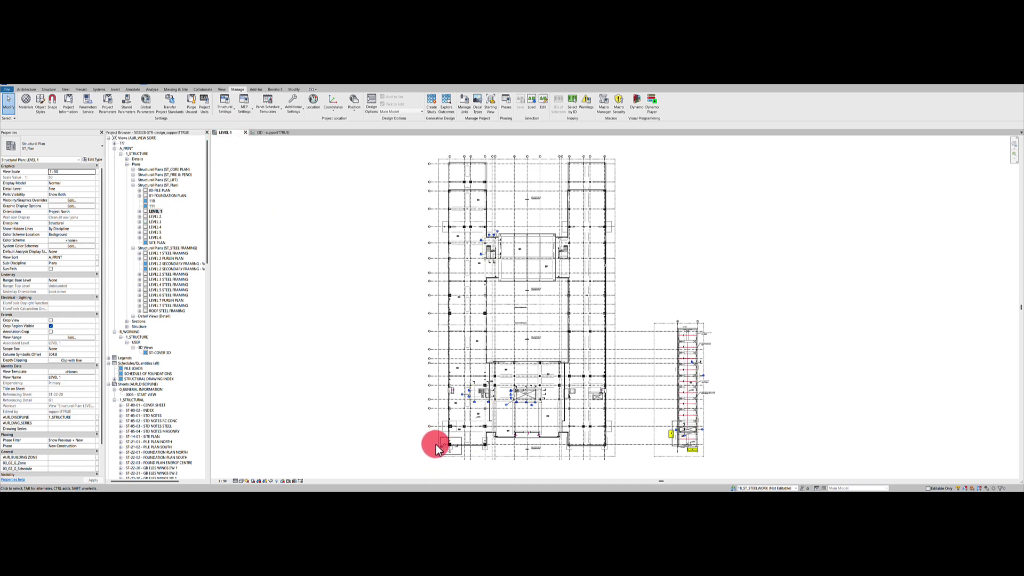
scroll(444, 450, "up", 10)
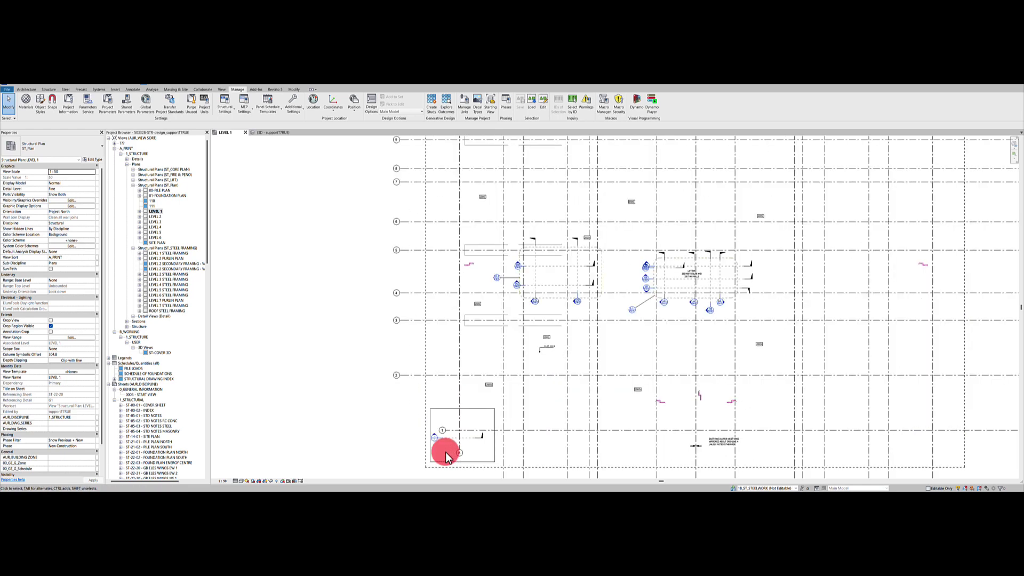
scroll(447, 450, "up", 6)
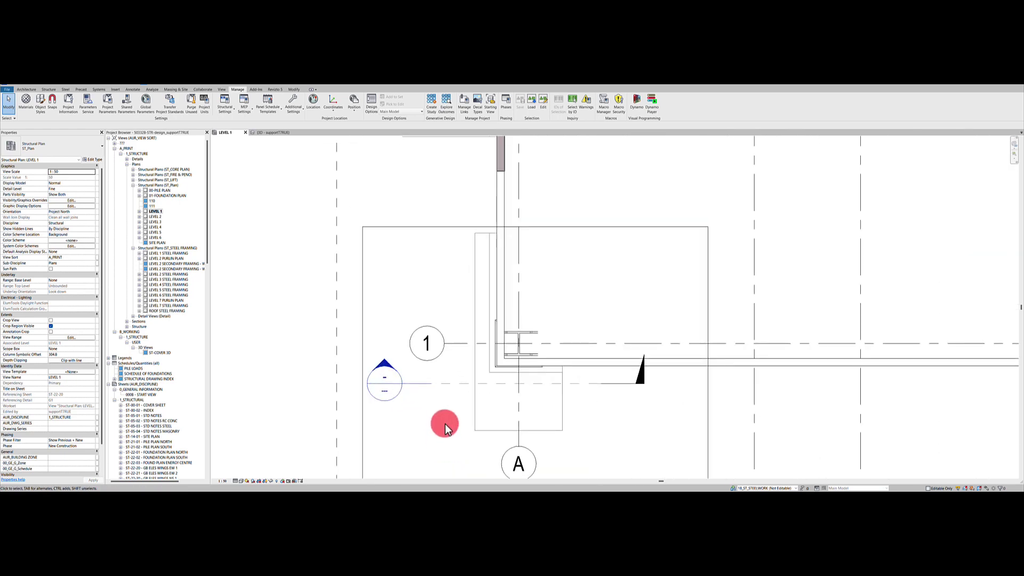
mouse_move(446, 421)
middle_mouse_down()
mouse_move(467, 410)
mouse_move(478, 370)
middle_mouse_up()
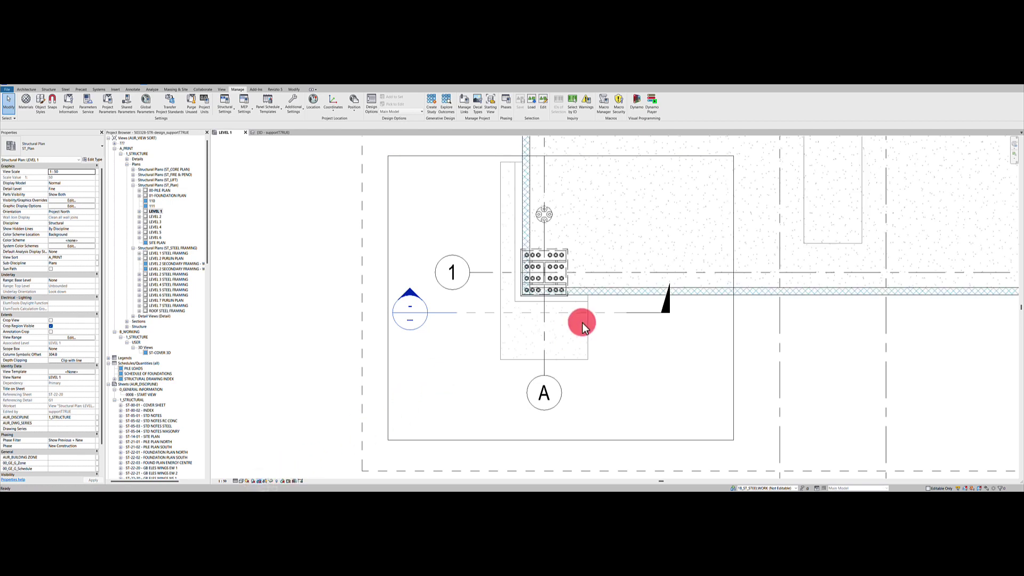
middle_click_drag(634, 349, 653, 370)
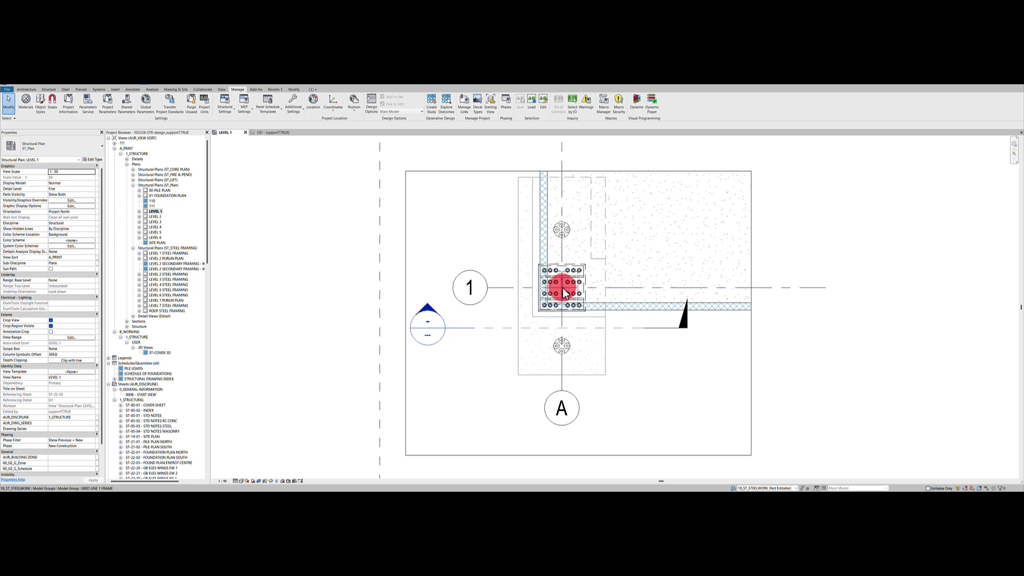
Place a spot coordinate on the grid 1/A base plate corner, reading N 807263273, E 387682263.
left_click(133, 89)
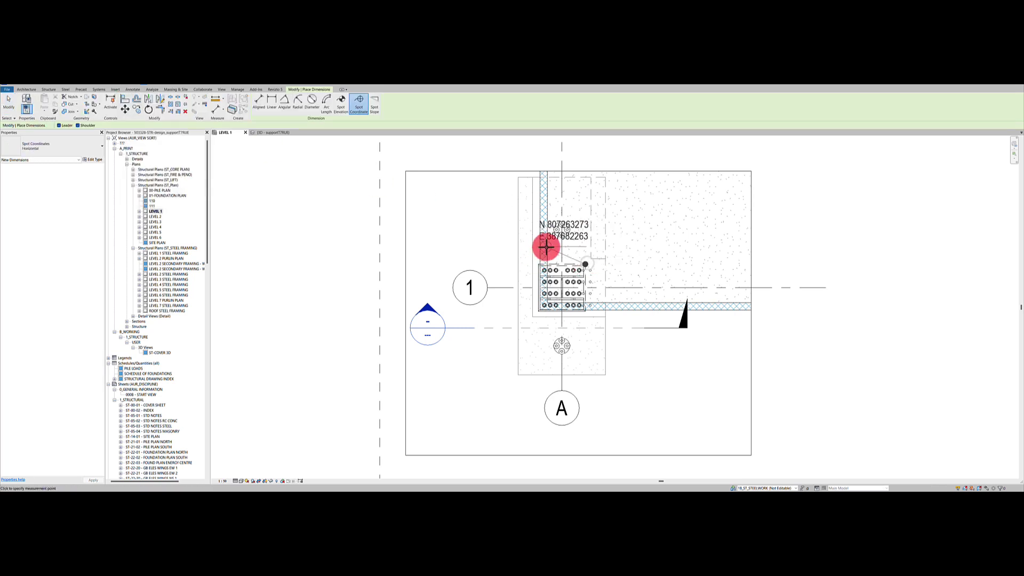
left_click(625, 223)
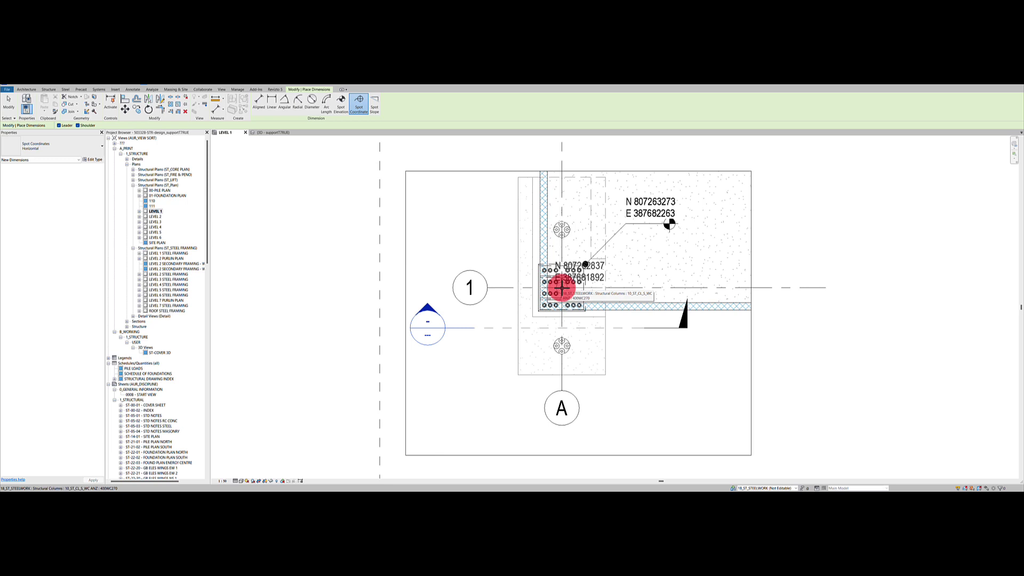
Select grids 1 and A and isolate them with Temporary Hide/Isolate.
key("Escape")
key("Escape")
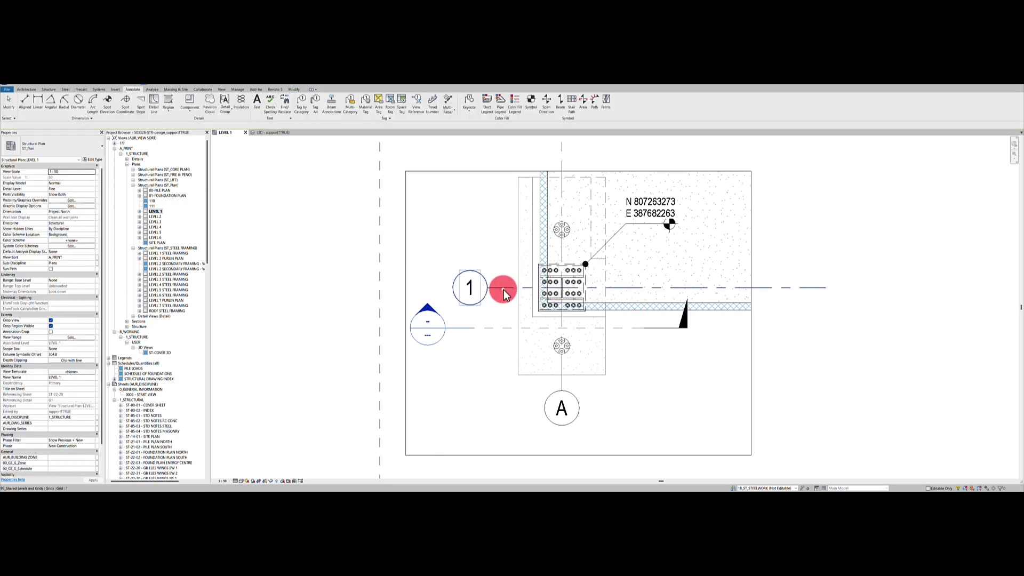
left_click(503, 290)
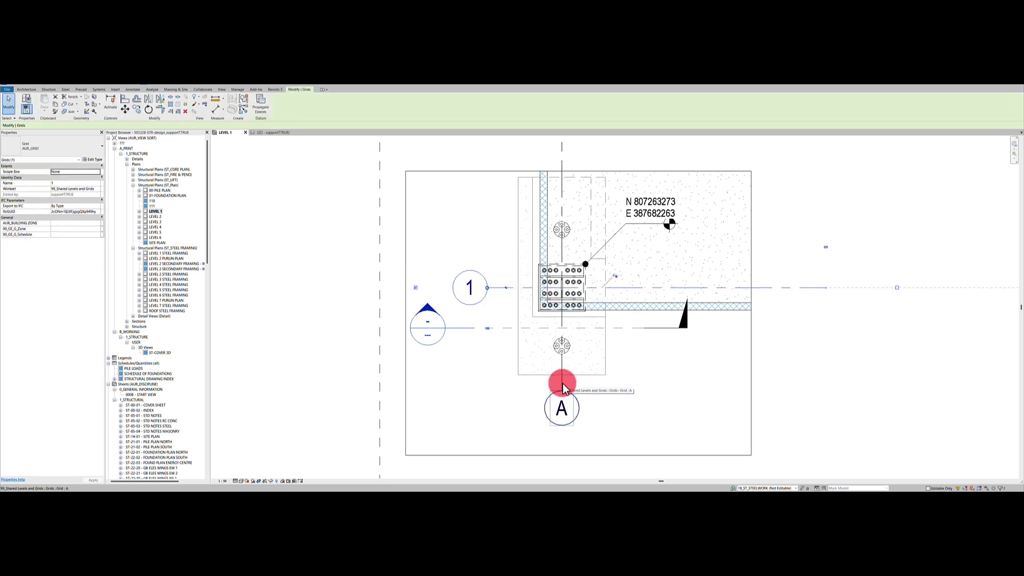
left_click(562, 383, "ctrl")
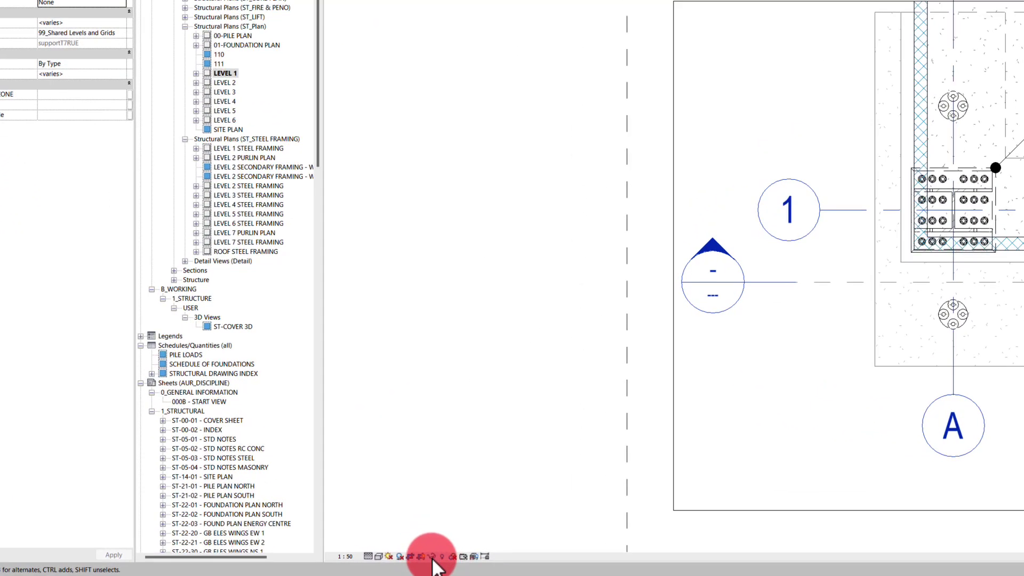
left_click(431, 556)
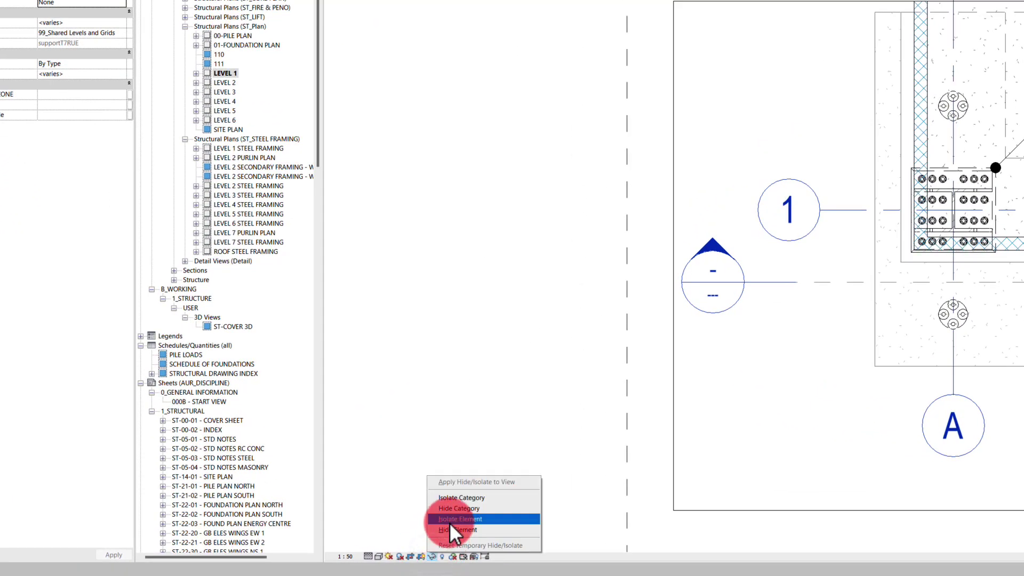
left_click(489, 519)
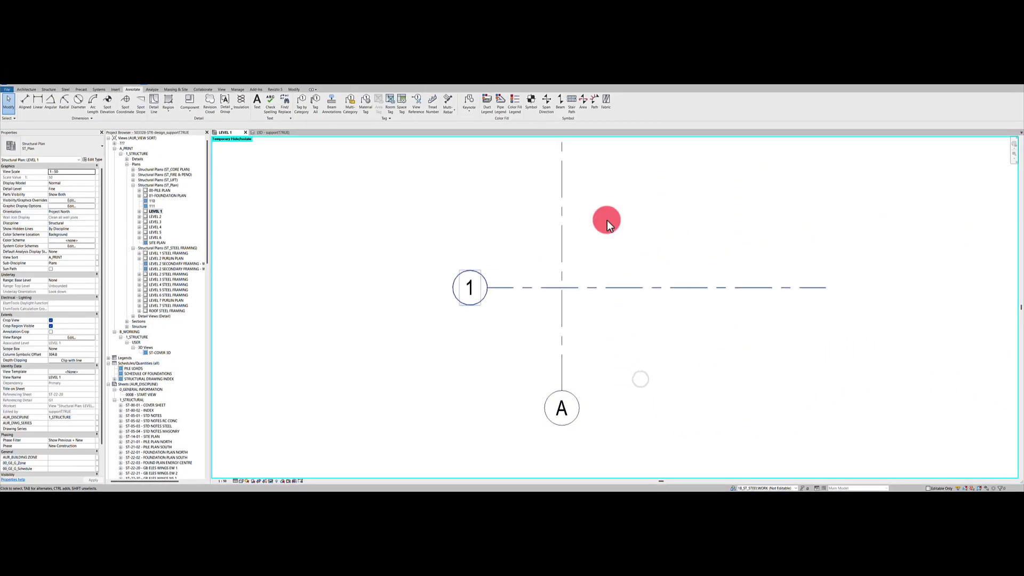
left_click(128, 104)
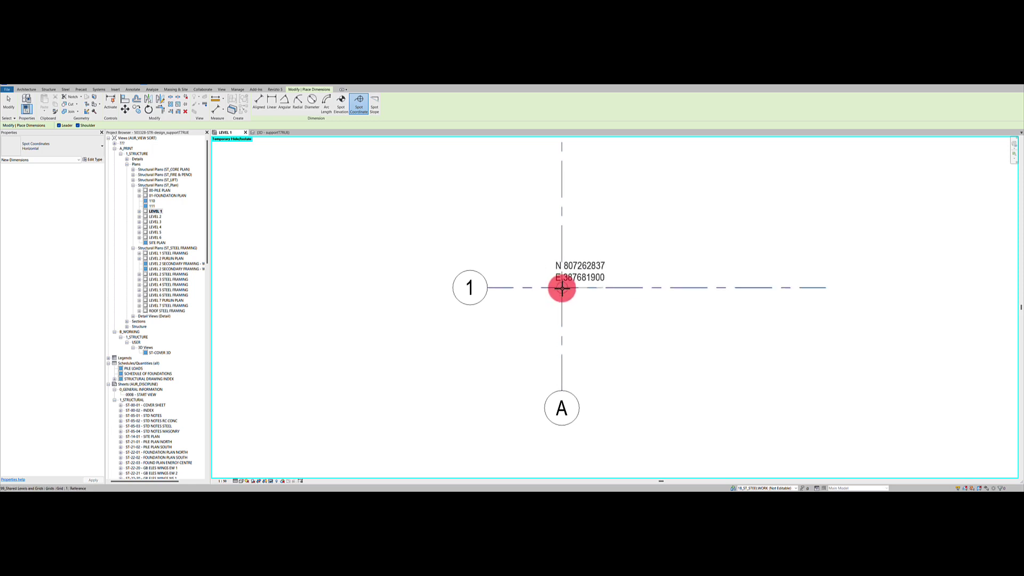
key("Escape")
key("Escape")
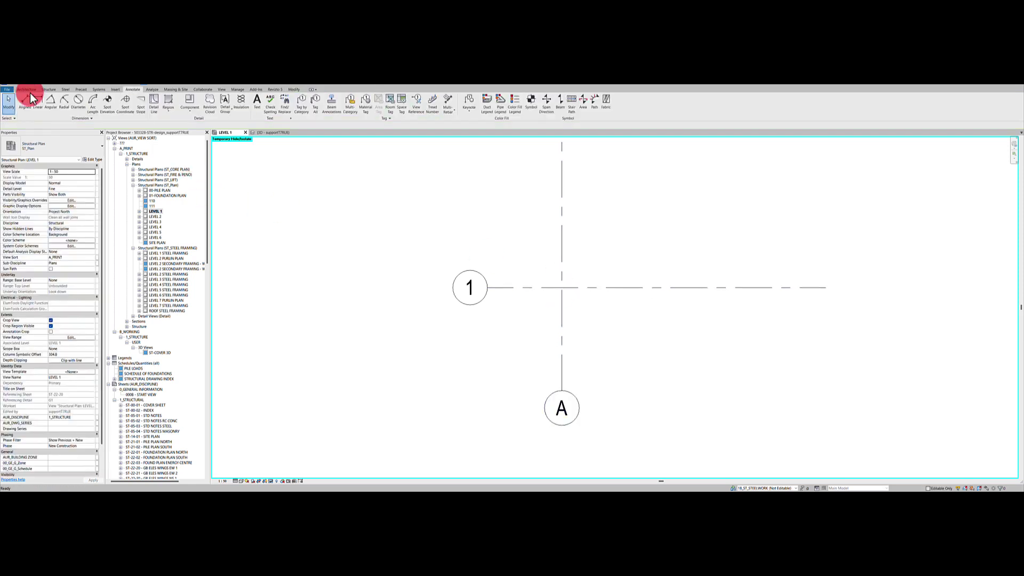
left_click(49, 90)
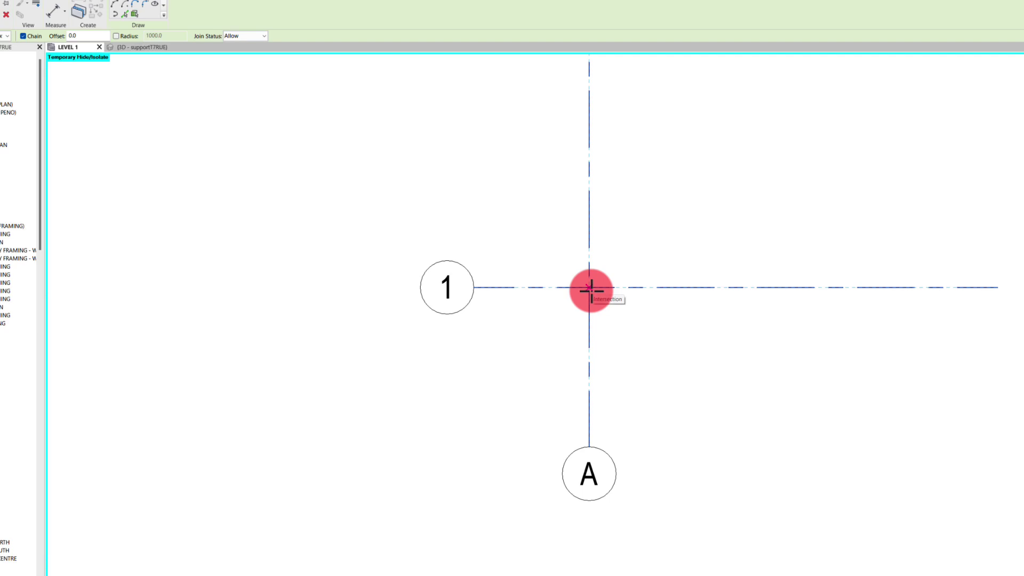
Draw a structural wall 1920.0 long along grid 1, starting at the grid 1/A intersection.
left_click(590, 290)
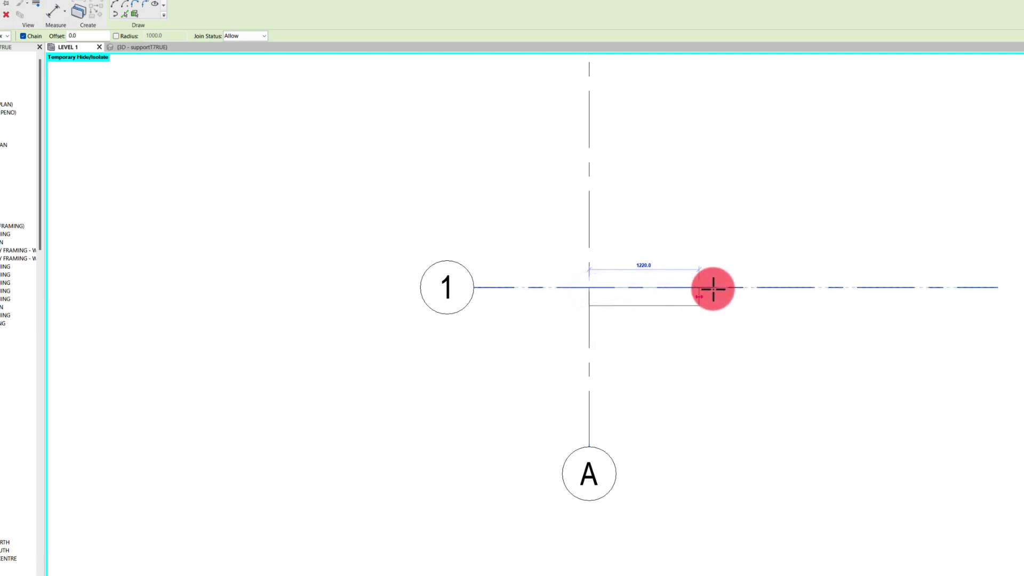
left_click(762, 290)
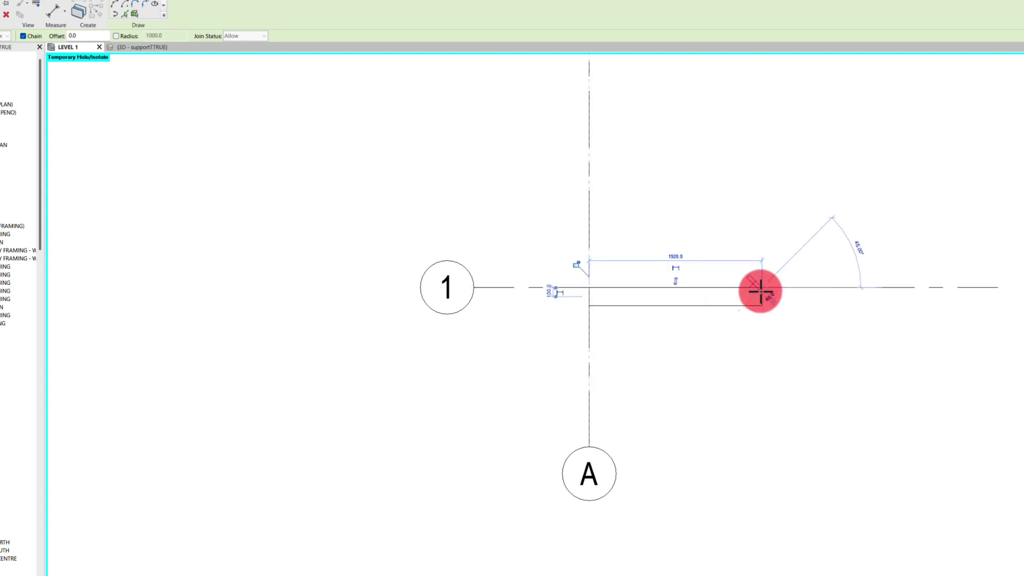
key("Escape")
key("Escape")
left_click(639, 307)
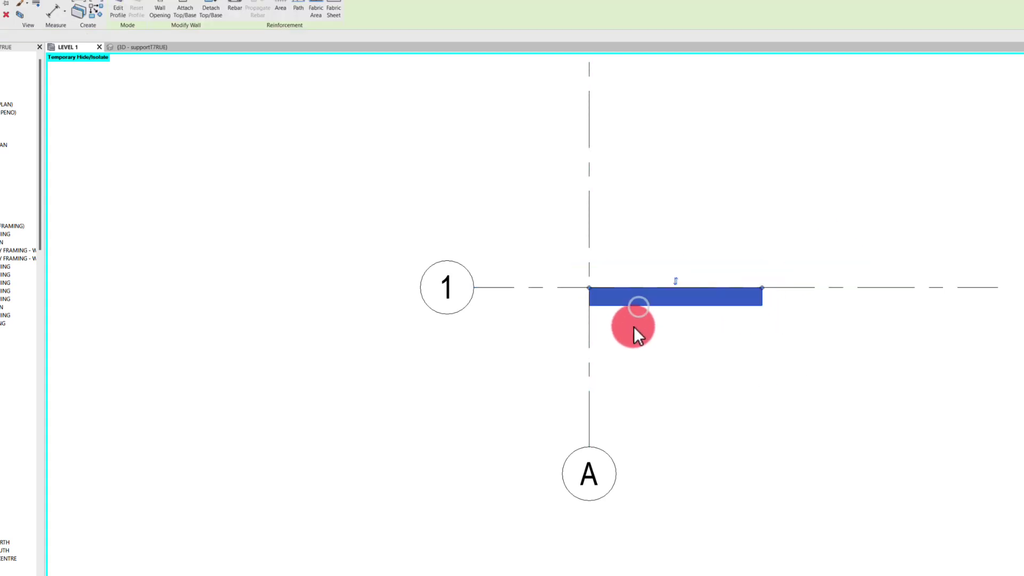
scroll(610, 329, "up", 3)
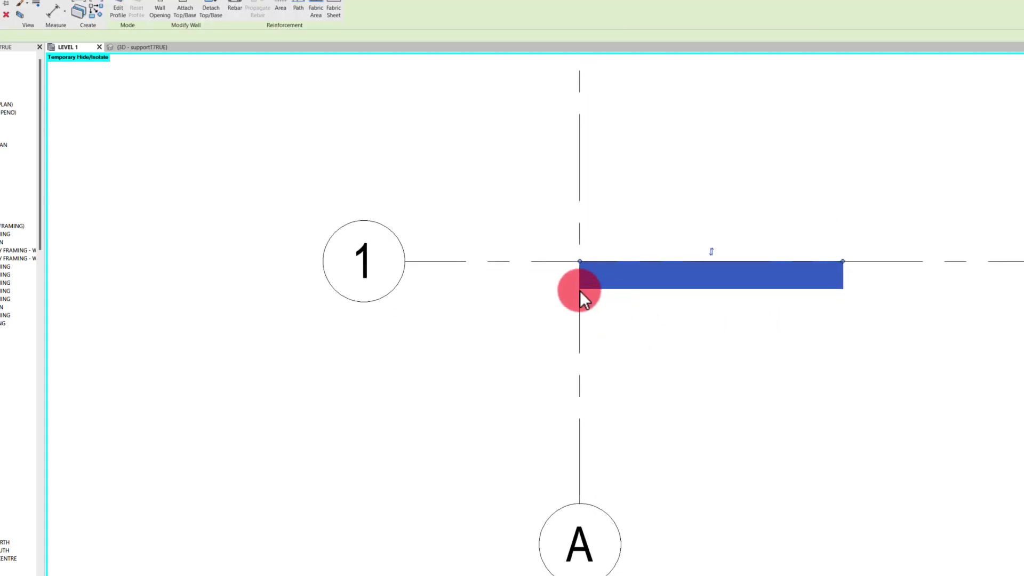
key("Escape")
scroll(578, 264, "up", 5)
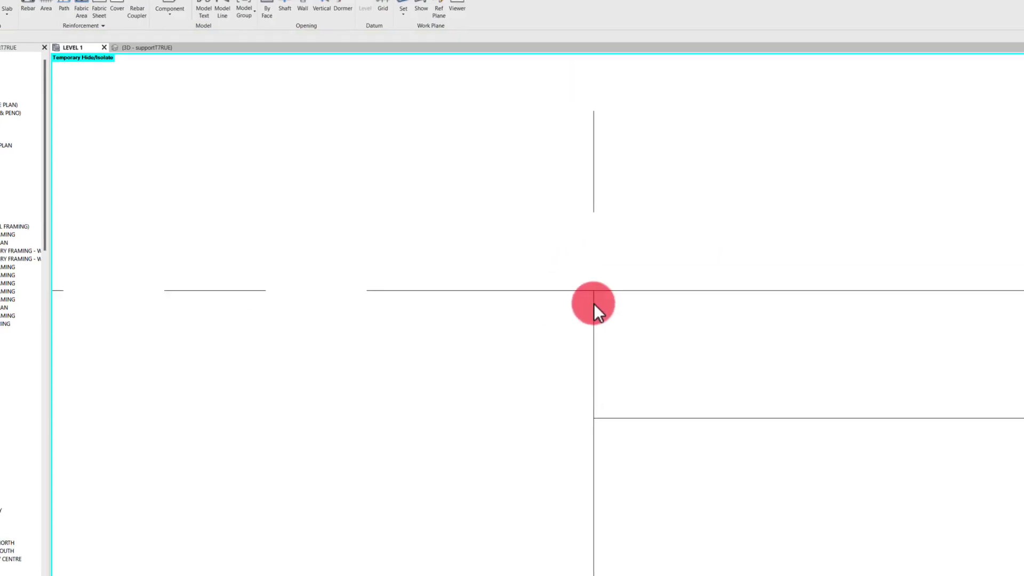
scroll(596, 303, "down", 2)
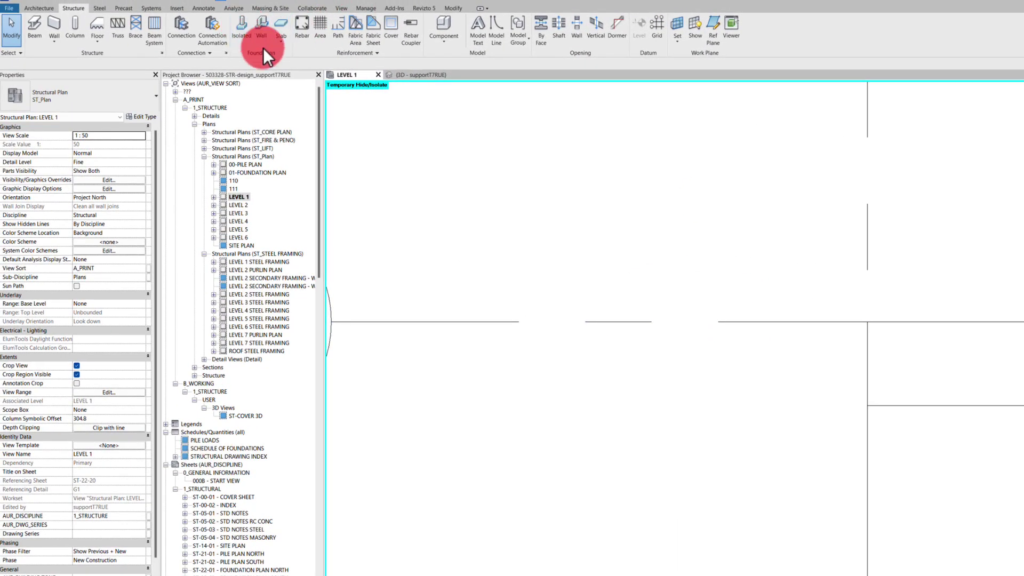
Report shared coordinates at grid 1/A: N/S 807262836.6, E/W 387681892.2, elevation 25600.0.
left_click(203, 8)
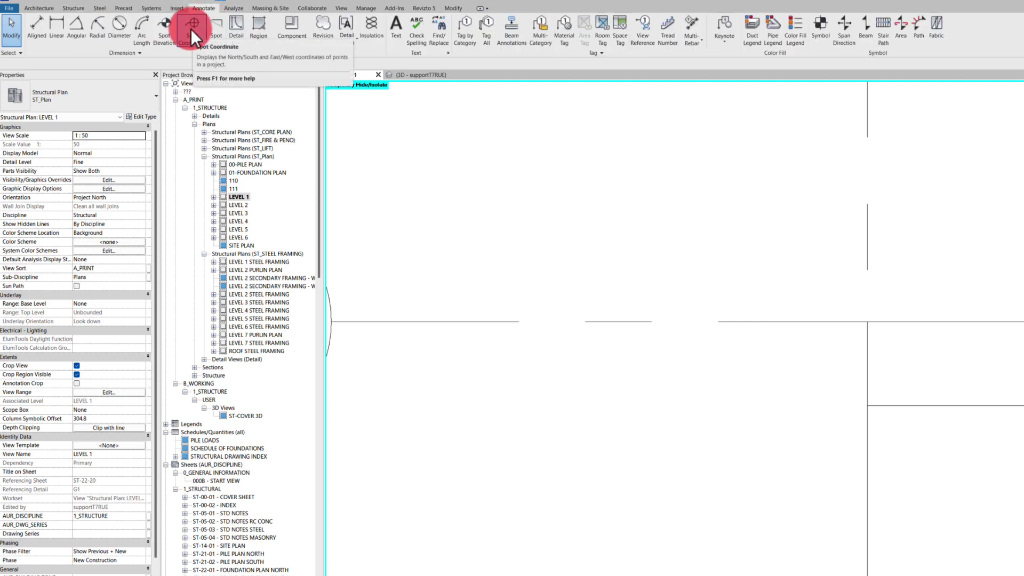
left_click(366, 8)
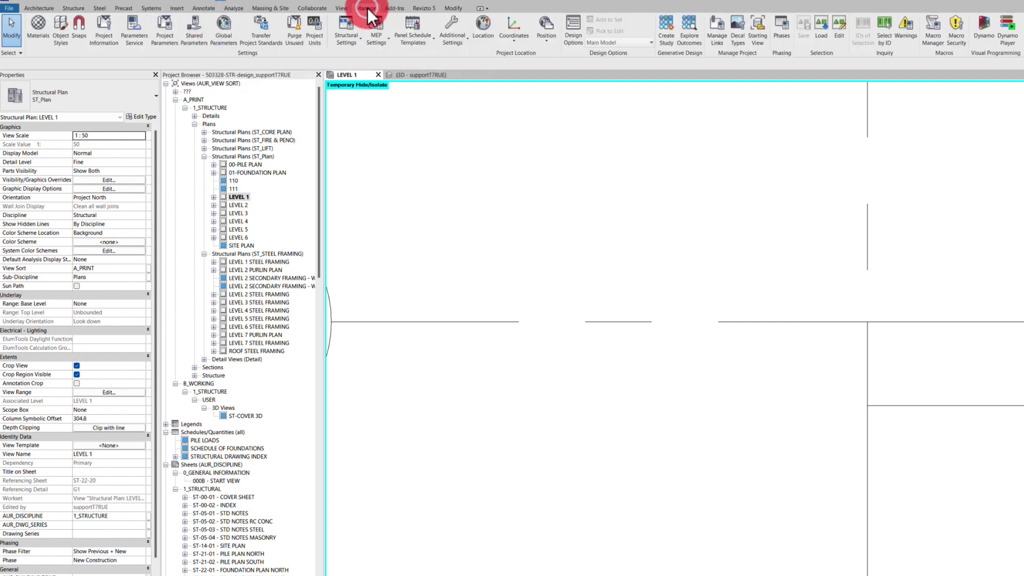
left_click(513, 40)
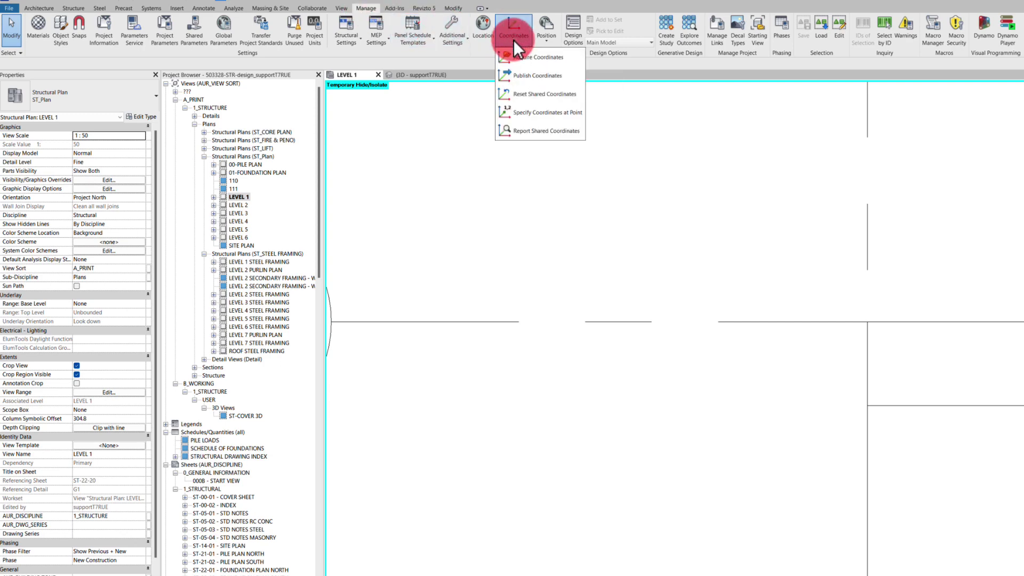
left_click(536, 133)
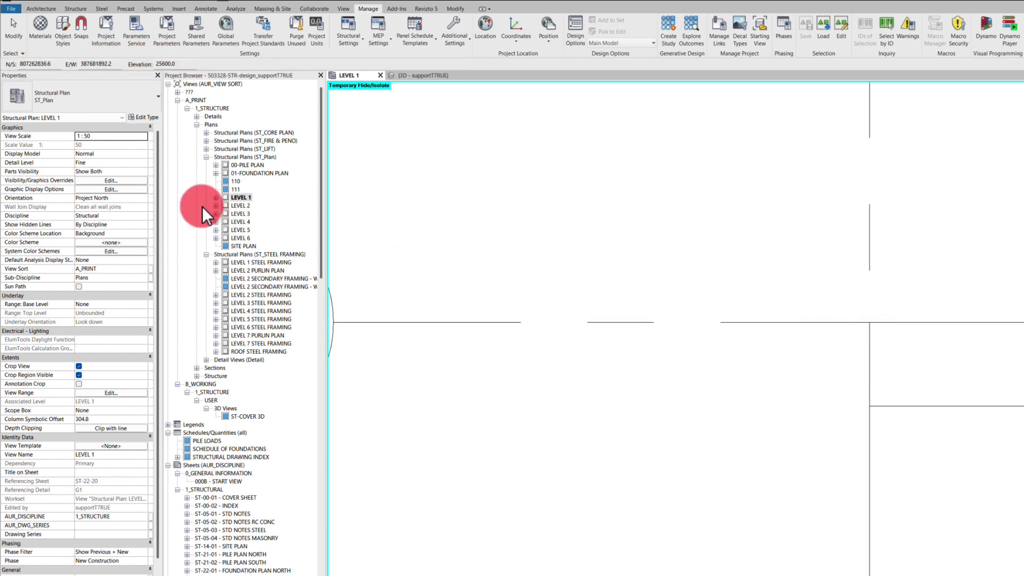
Copy the reported N/S value 807262836.6 and return to Revizto's Tekla Model Transform dialog.
left_click_drag(49, 71, 6, 68)
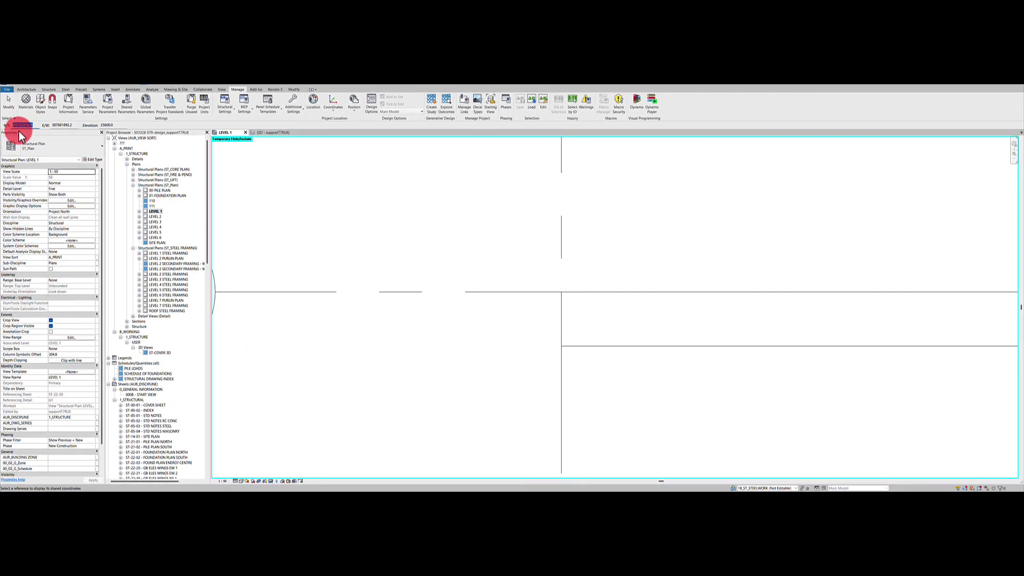
right_click(22, 126)
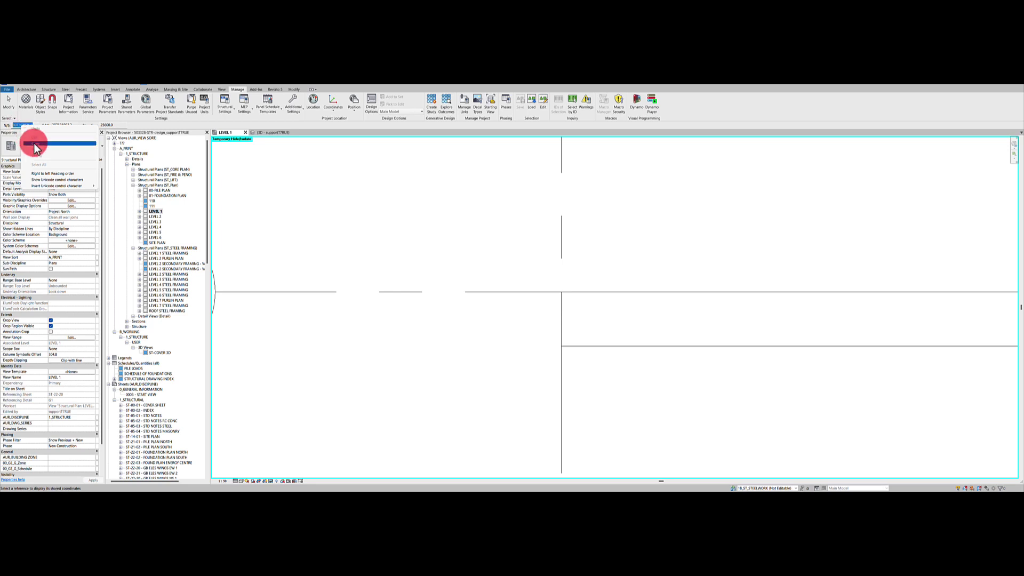
left_click(34, 143)
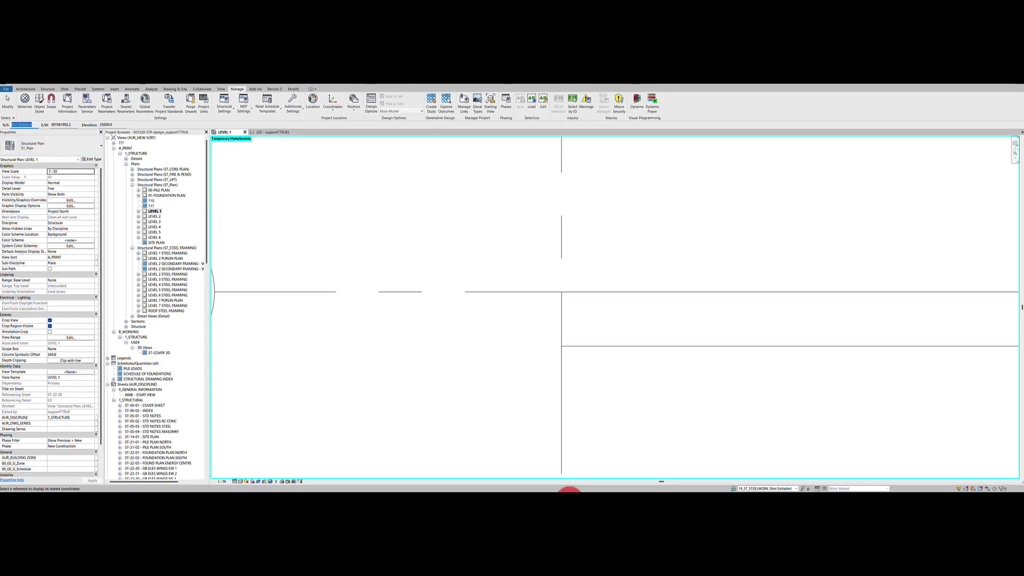
left_click(570, 488)
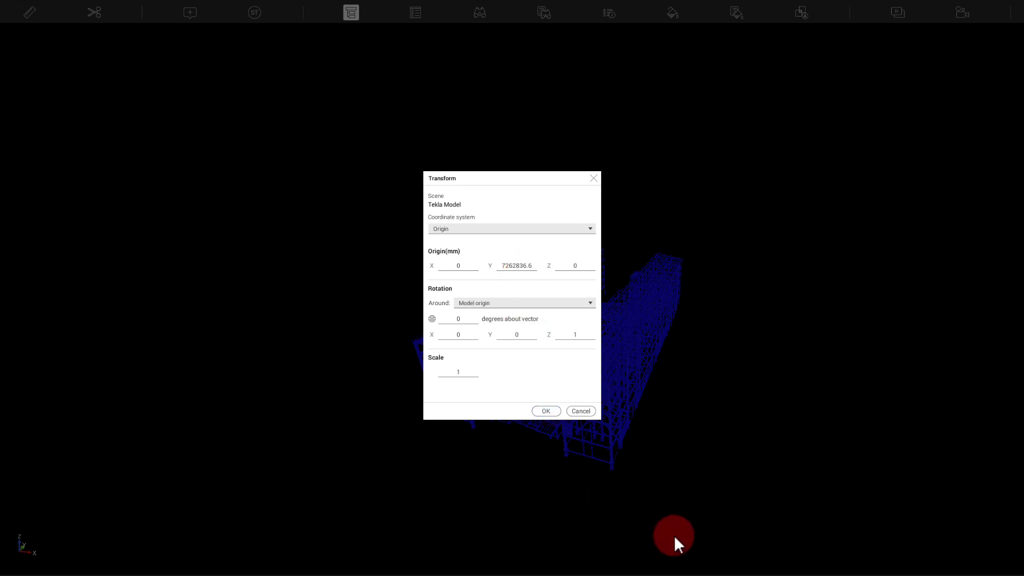
Copy the E/W value …7681892.2 from Revit and paste it into the Tekla Model's Origin X.
mouse_move(656, 574)
left_click(657, 555)
left_click_drag(77, 68, 62, 68)
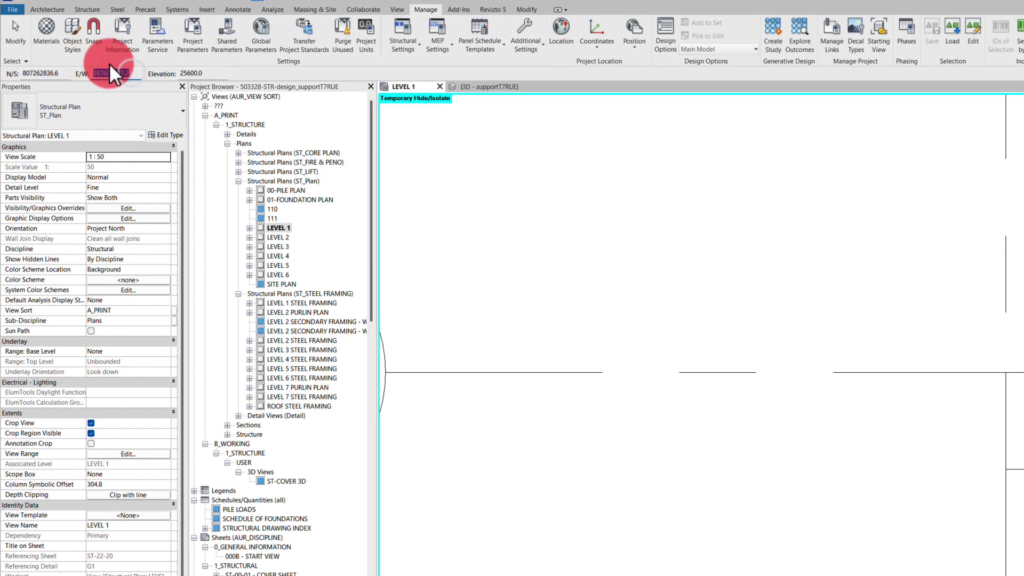
right_click(111, 71)
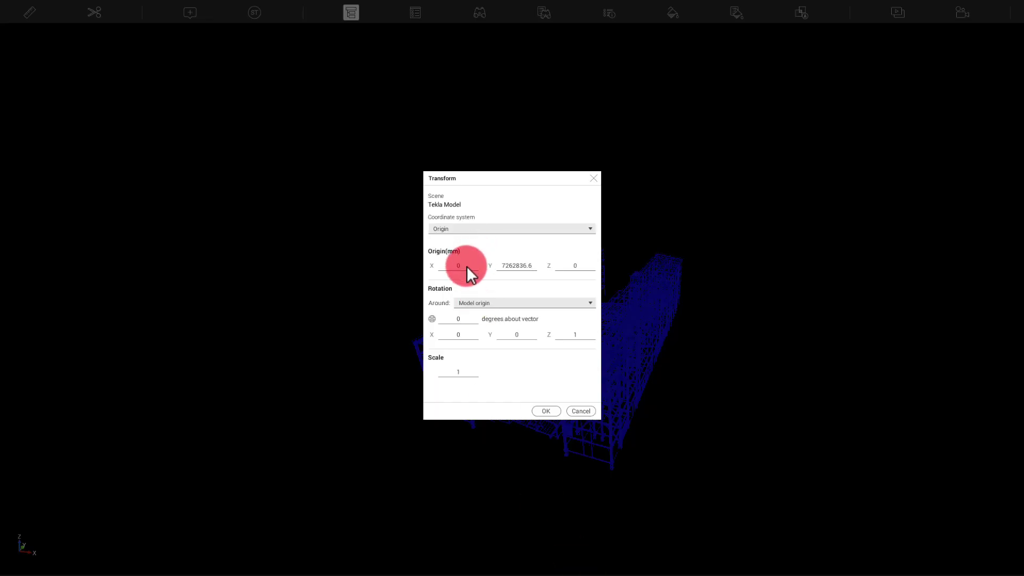
left_click(466, 266)
double_click(466, 265)
left_click(584, 262)
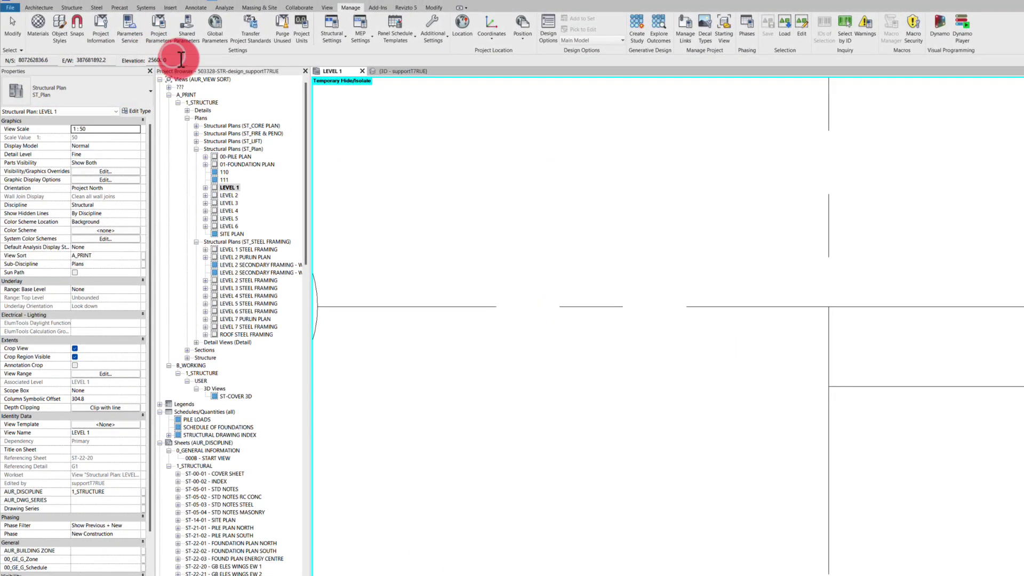
Copy the 25600.0 survey elevation value from Revit's Elevation field.
right_click(155, 54)
left_click(159, 59)
right_click(167, 60)
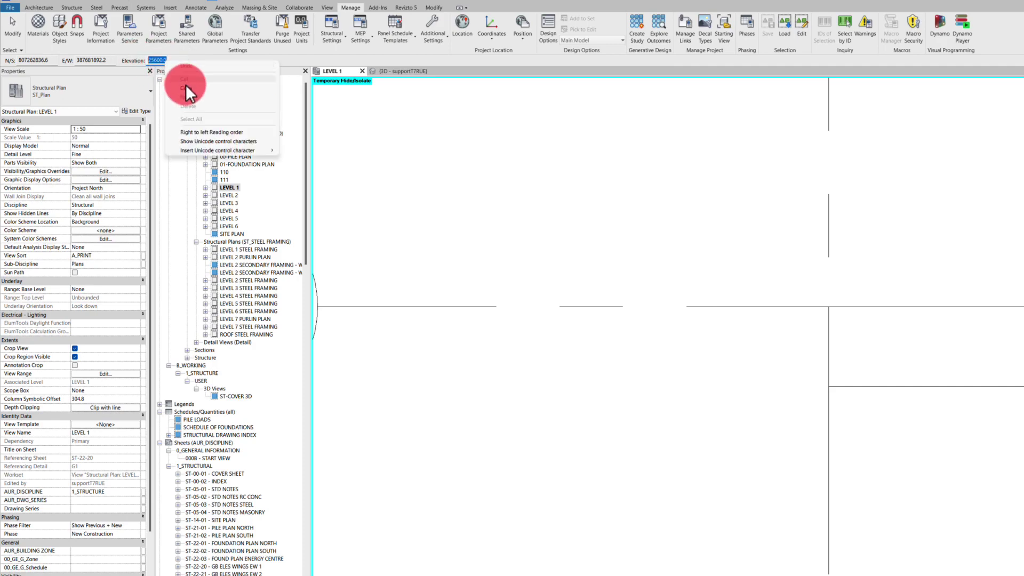
left_click(593, 362)
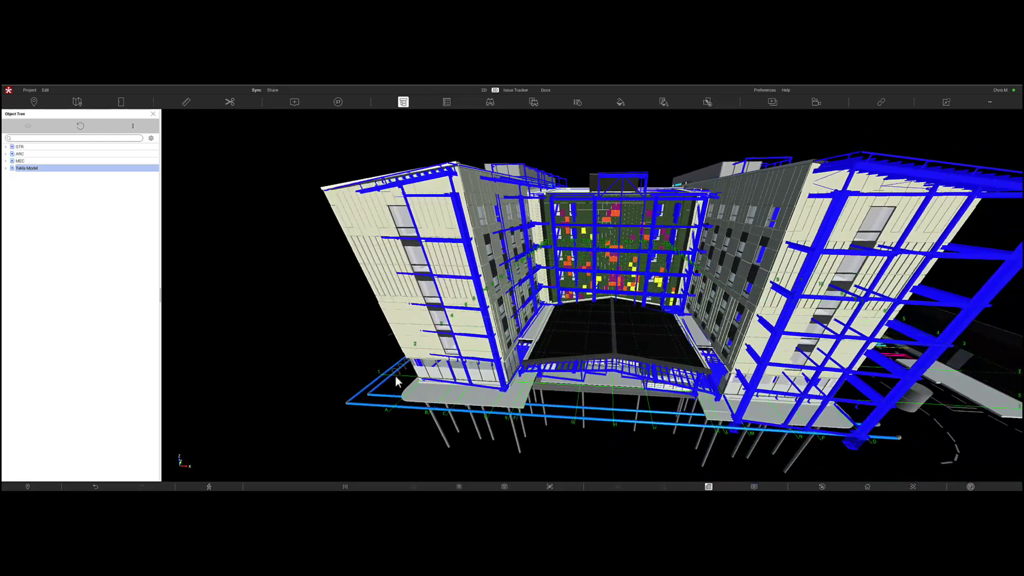
Orbit around the building corner in Revizto to check the Tekla model's alignment.
scroll(421, 378, "up", 5)
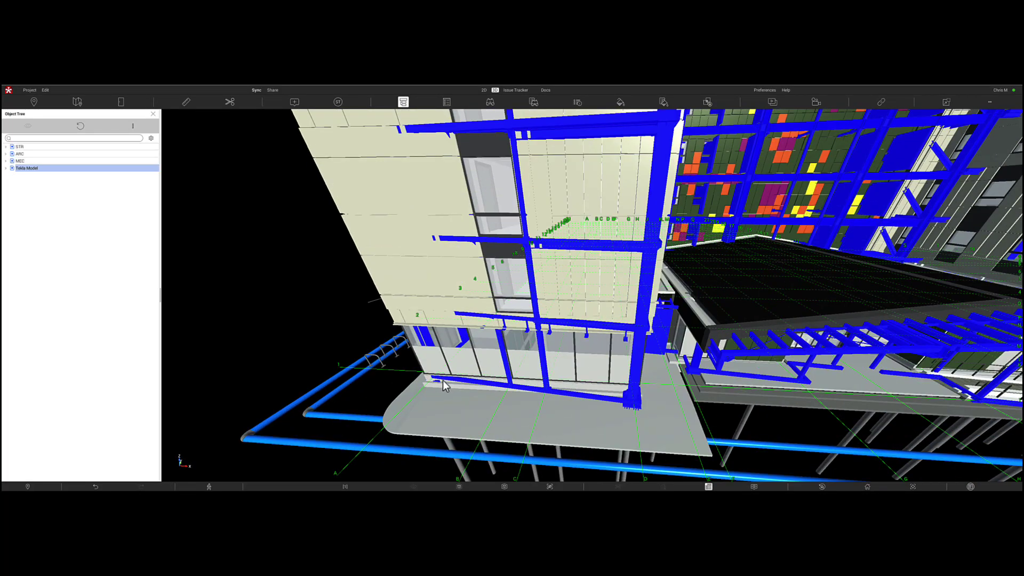
left_click_drag(520, 394, 417, 357)
scroll(416, 356, "down", 2)
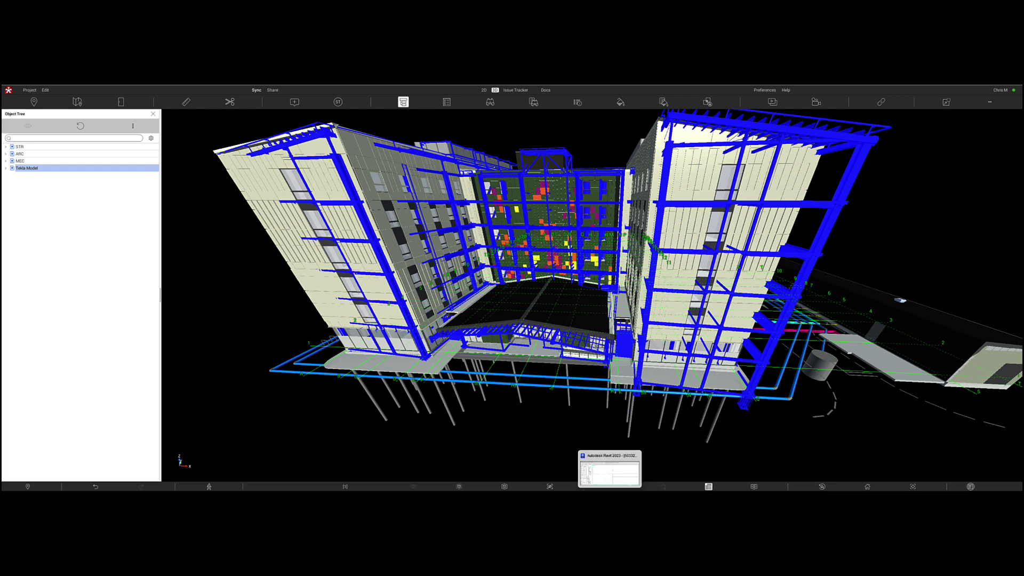
Show Revit's Level 1 plan framed around grids 1 and A.
left_click(606, 474)
scroll(594, 382, "down", 6)
middle_click_drag(548, 334, 605, 342)
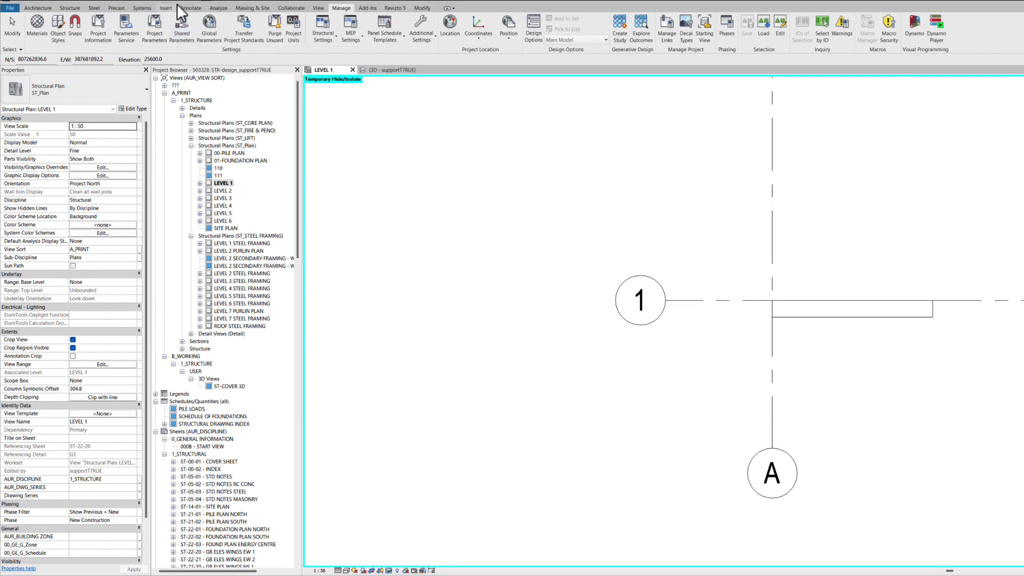
Draw an L-shaped dashed detail line beside the grid 1 wall.
left_click(192, 8)
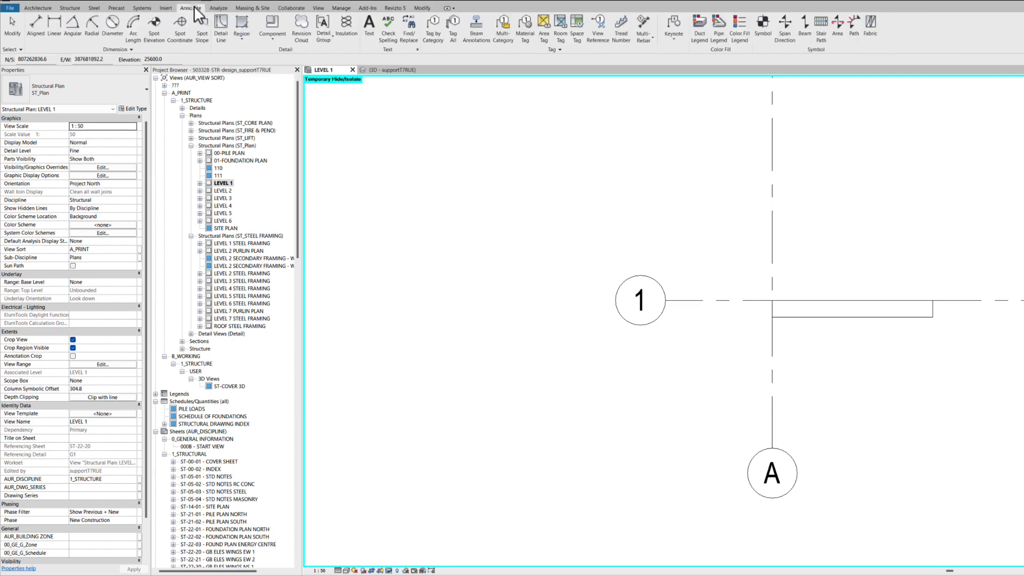
left_click(222, 27)
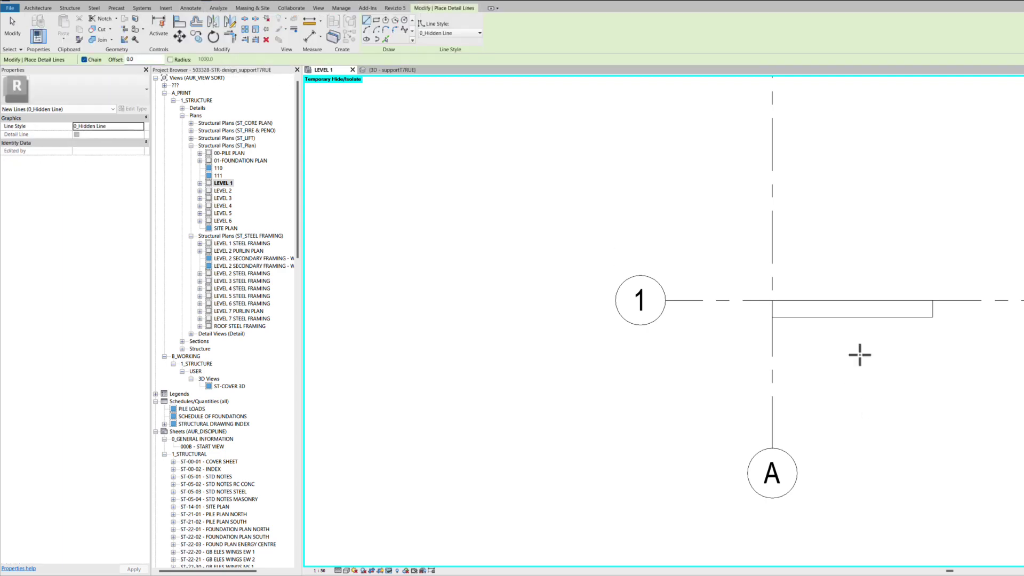
left_click(859, 354)
left_click(859, 427)
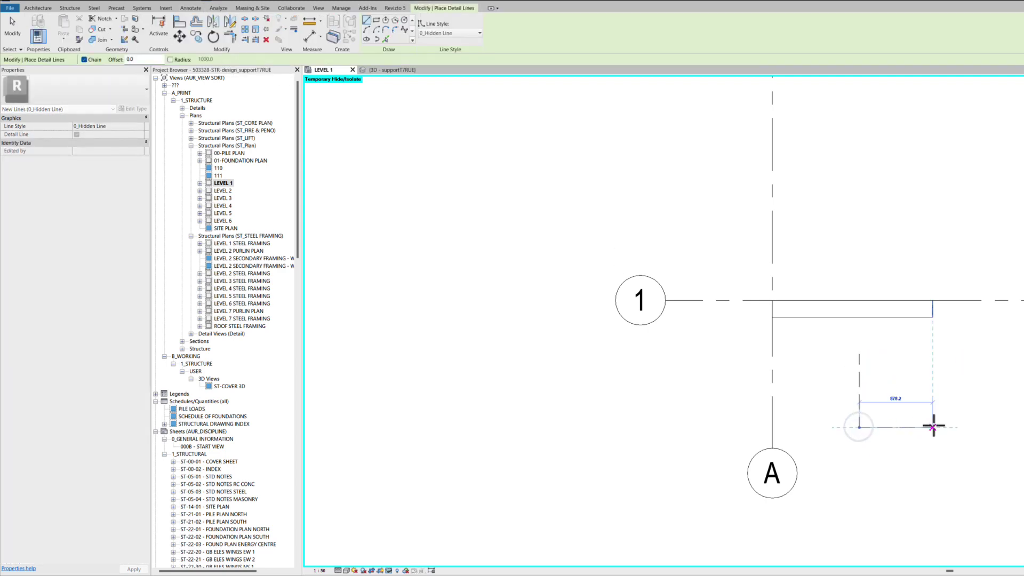
left_click(932, 426)
key("Escape")
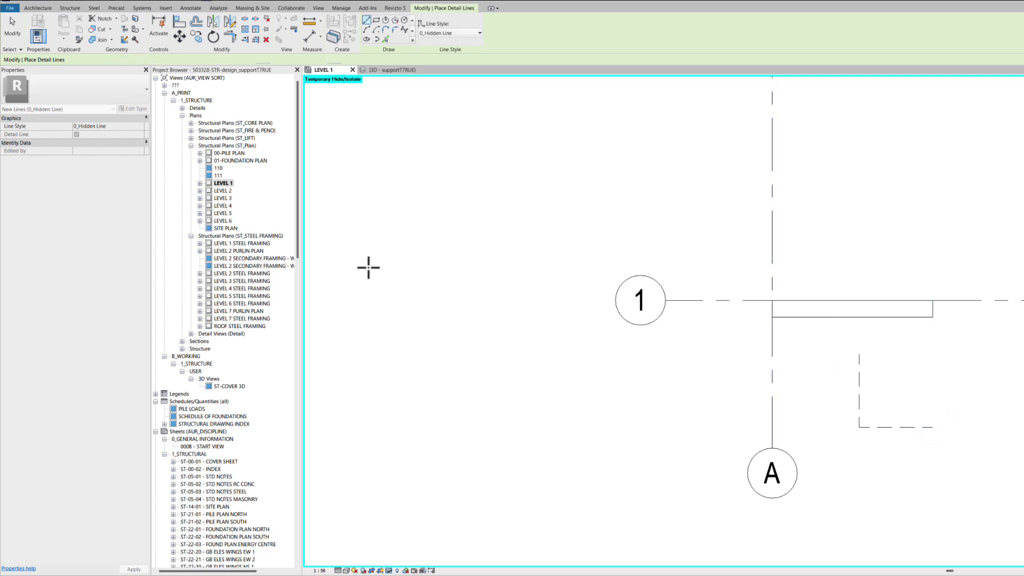
key("Escape")
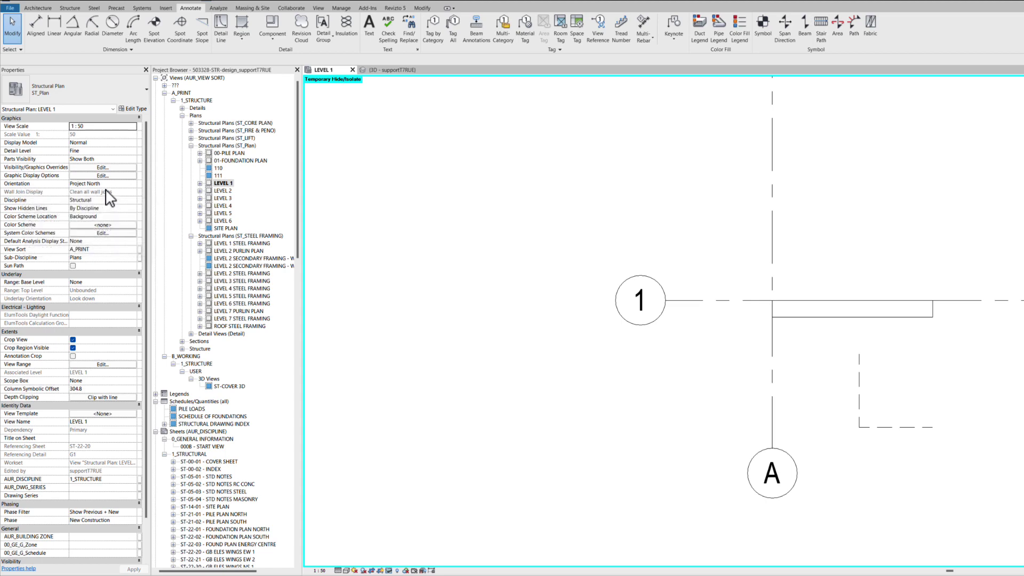
Set the Level 1 plan orientation to True North.
left_click(133, 184)
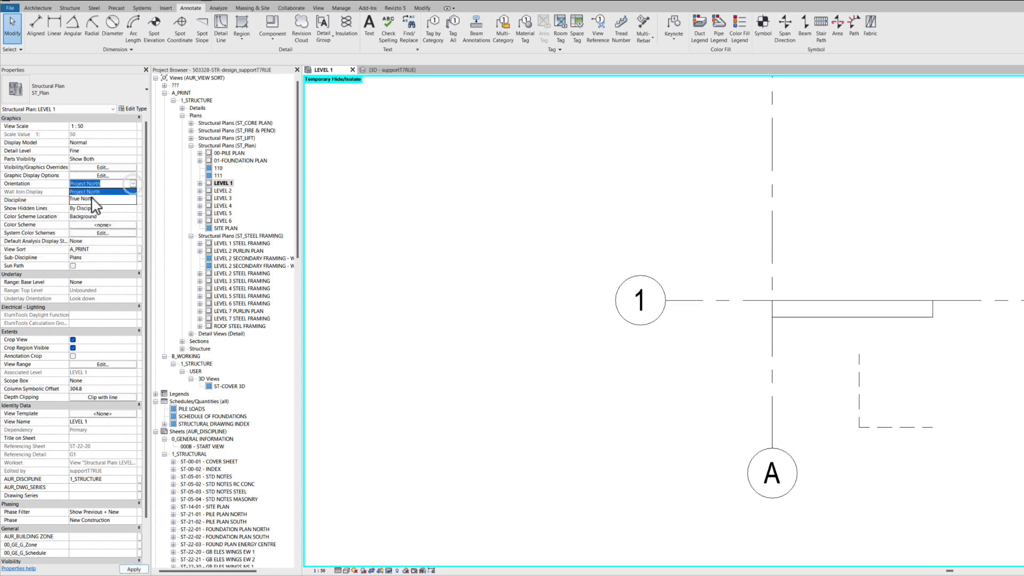
left_click(85, 198)
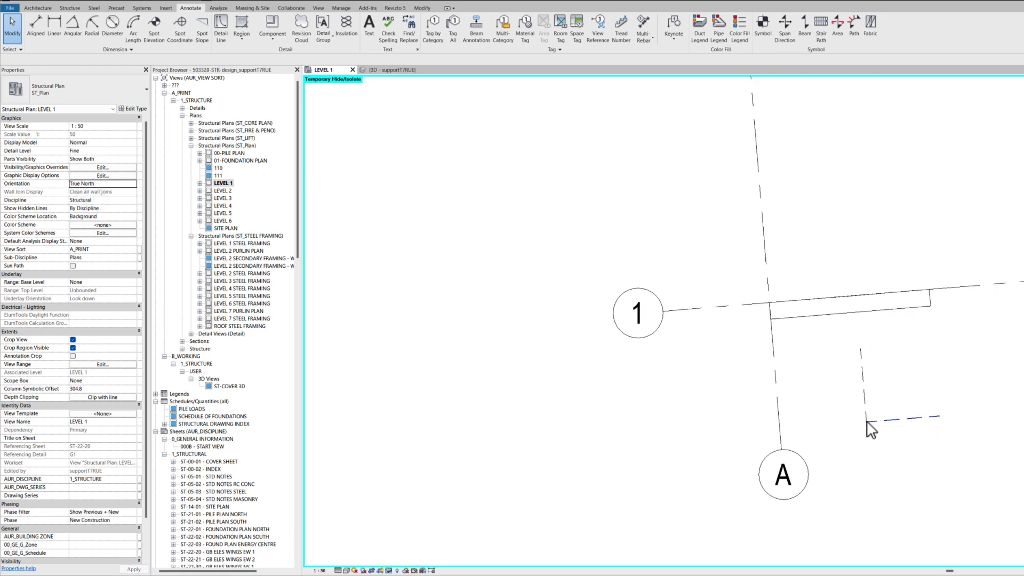
left_click(871, 419)
left_click(868, 430)
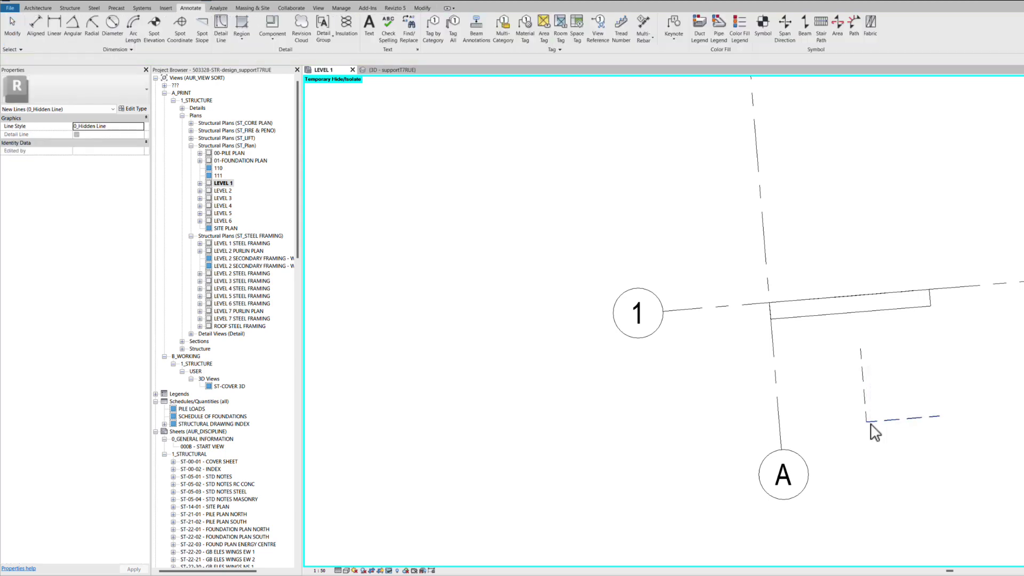
Draw a new vertical dashed detail line straight up the plan using DL.
key("d")
key("l")
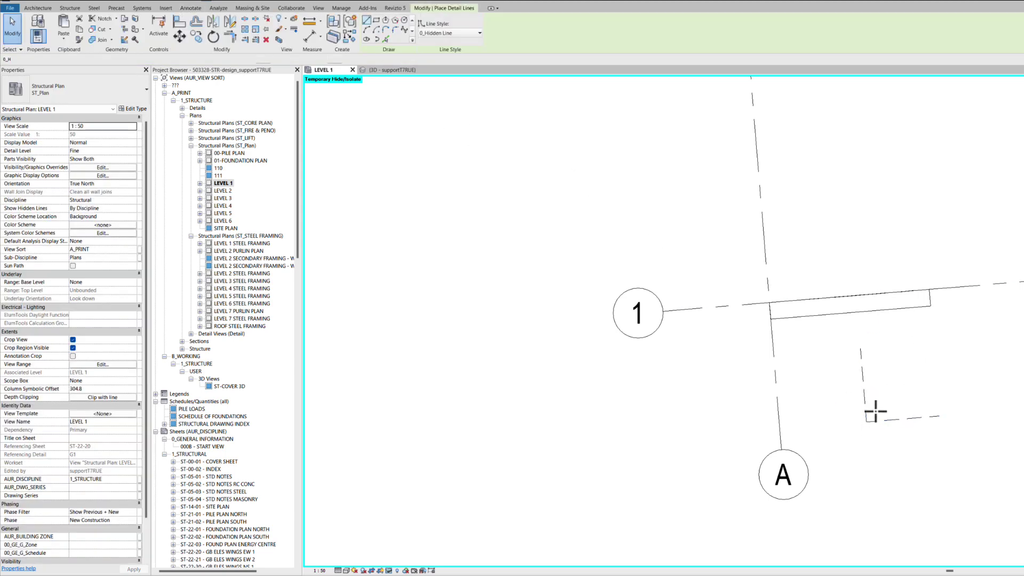
left_click(865, 423)
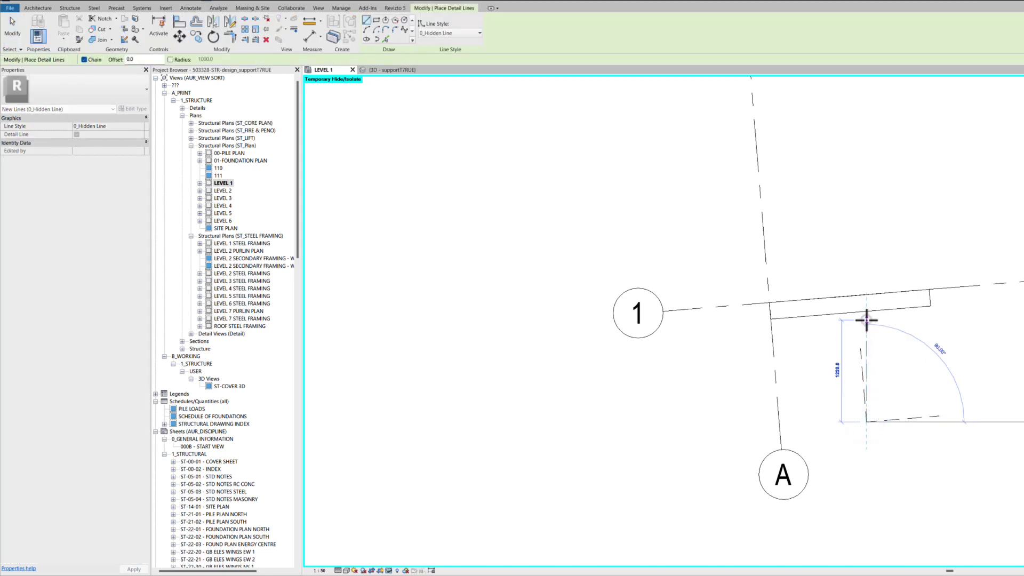
left_click(867, 320)
key("Escape")
left_click(862, 365)
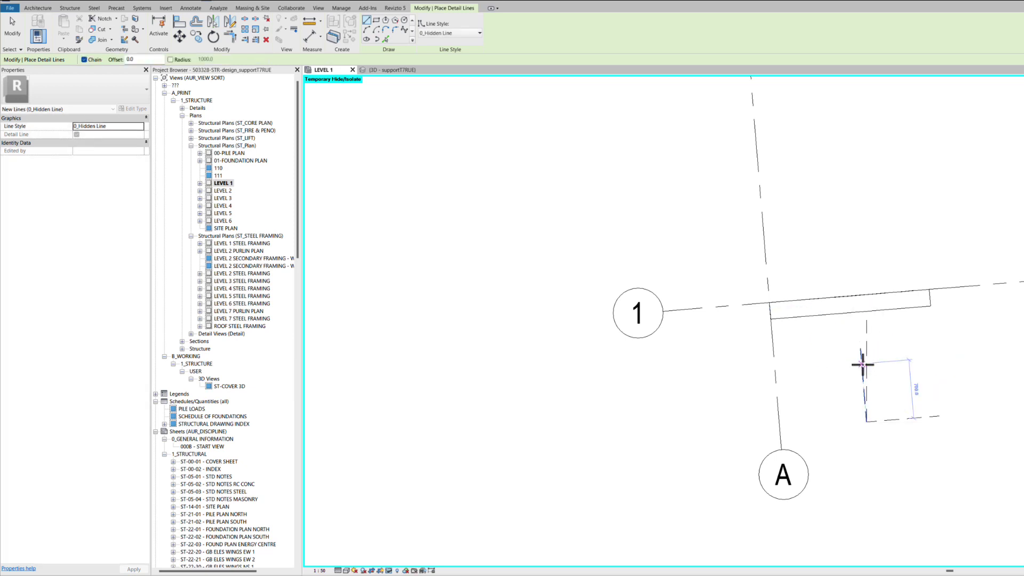
key("Escape")
key("Escape")
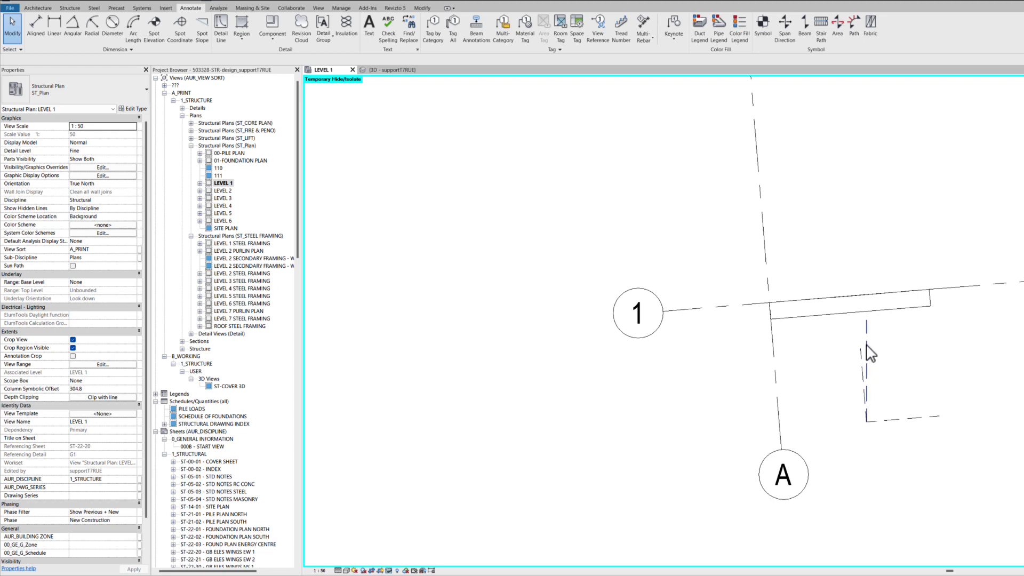
Place an angular dimension between the vertical dashed line and the wall, reading 4.69413589°.
left_click(79, 24)
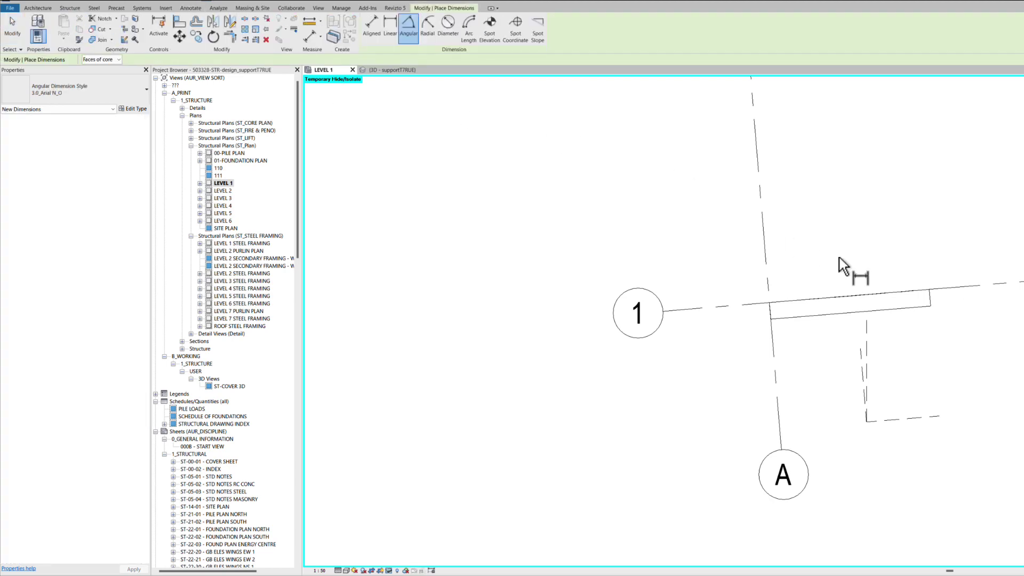
left_click(863, 363)
left_click(863, 357)
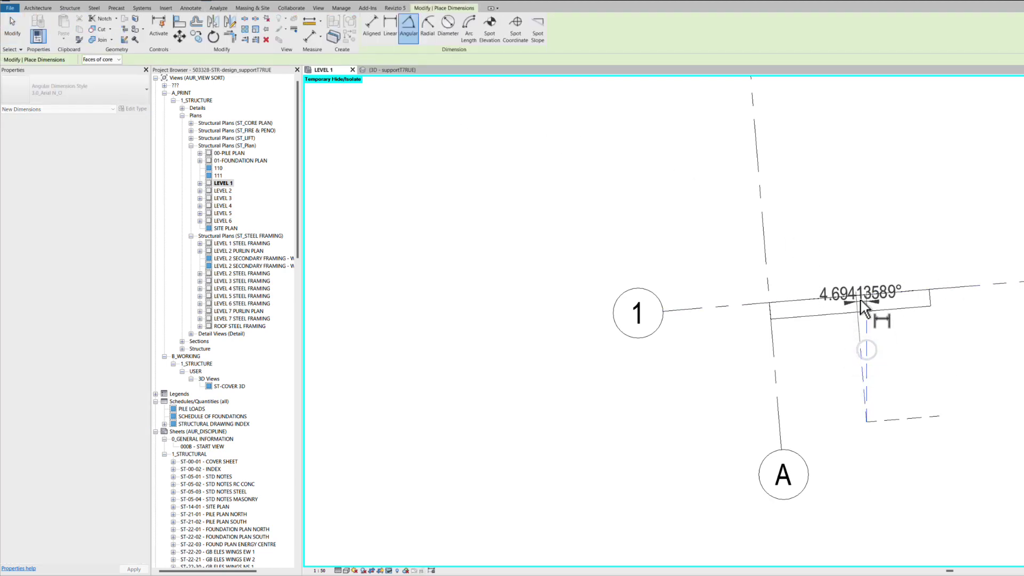
left_click(864, 275)
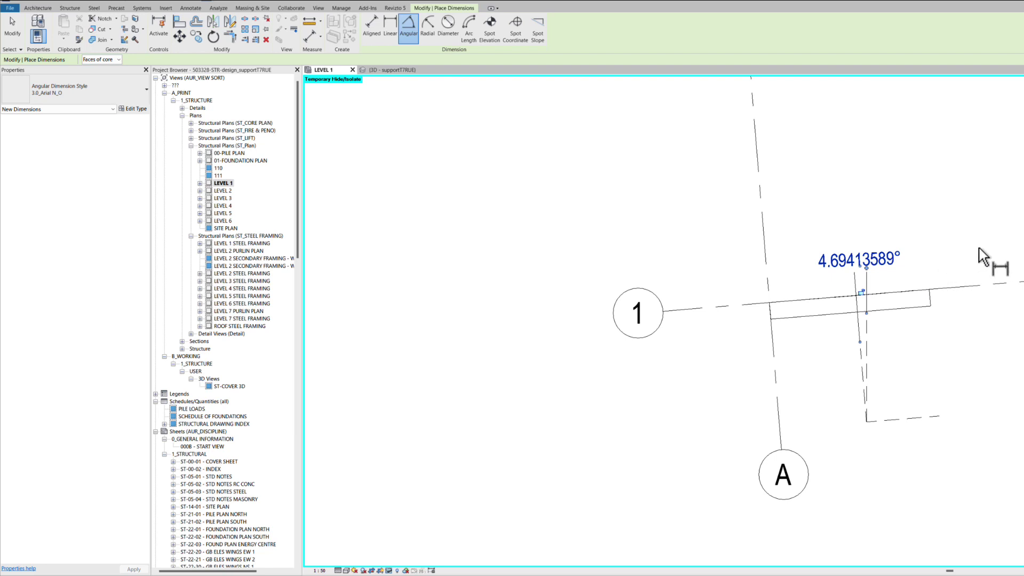
left_click(898, 259)
key("Escape")
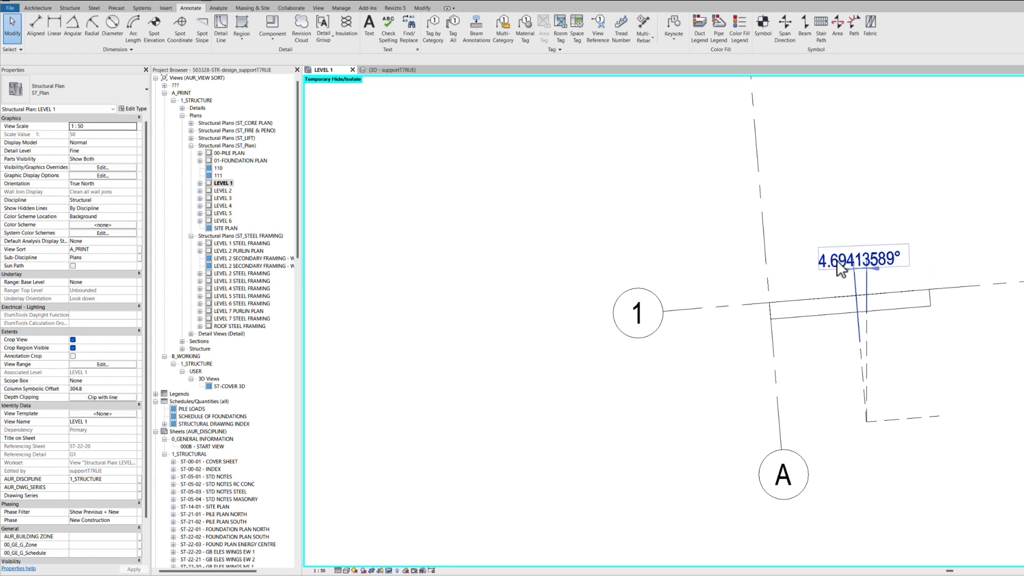
left_click(894, 262)
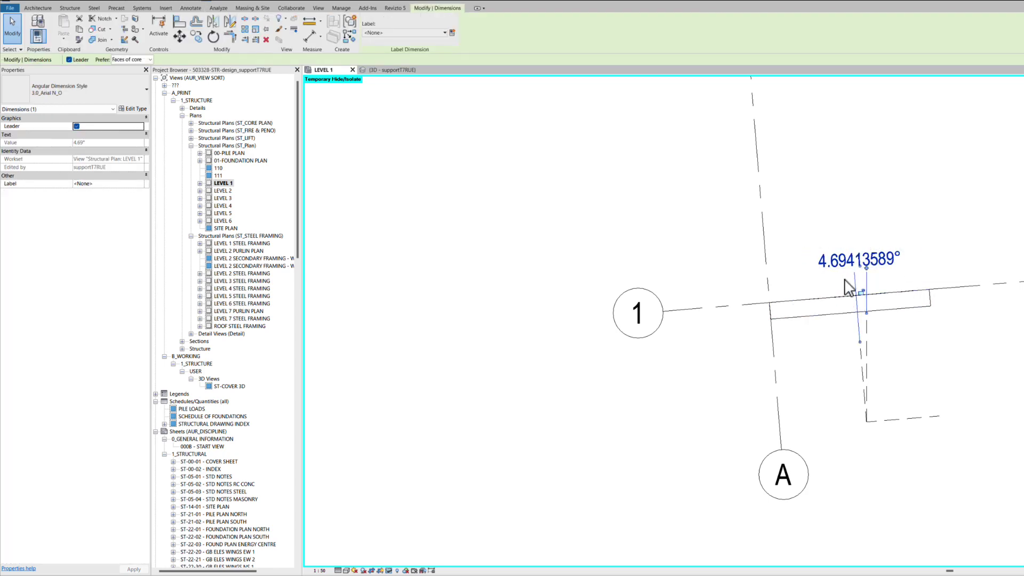
Set the 3.0_Arial N_O angular dimension type's rounding to 0.00000001° in Units Format.
left_click(133, 108)
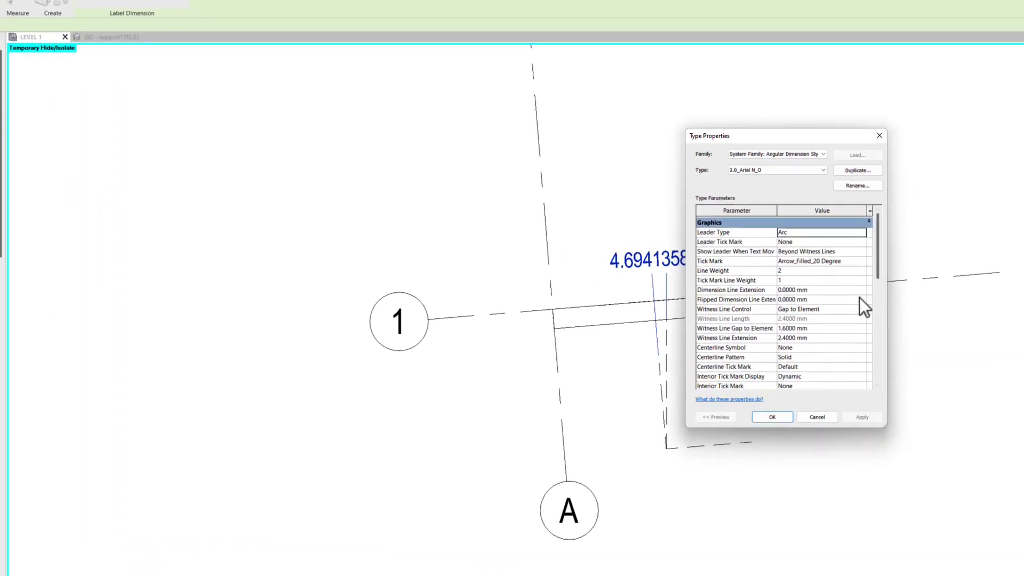
scroll(980, 284, "down", 8)
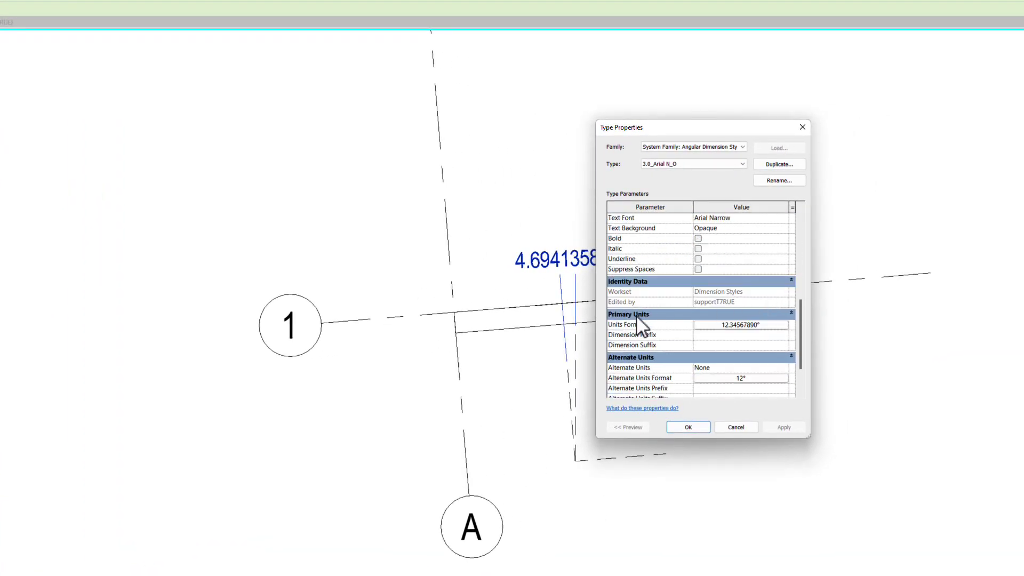
left_click(753, 325)
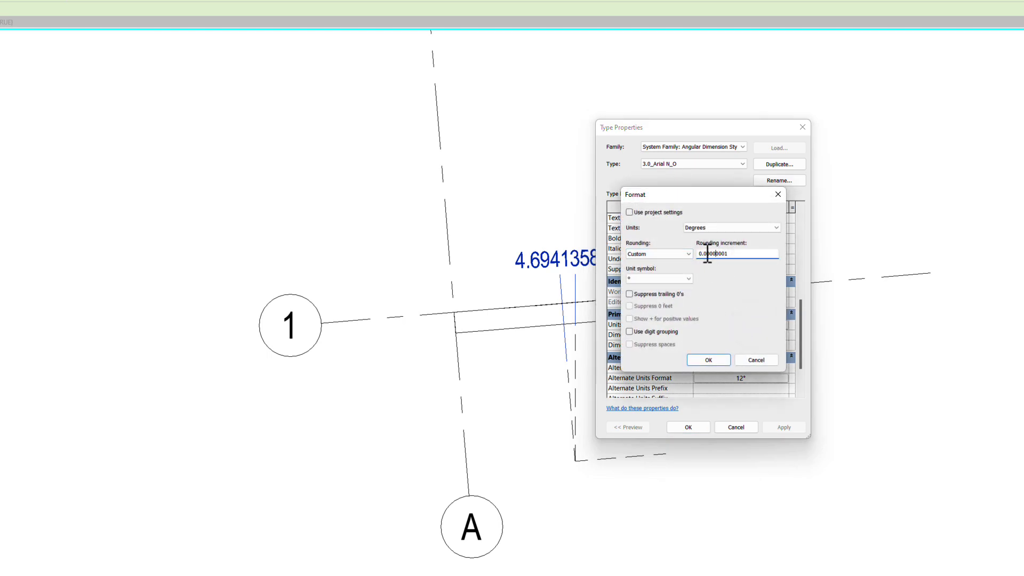
left_click_drag(703, 254, 744, 256)
left_click(708, 358)
left_click(688, 427)
left_click(516, 203)
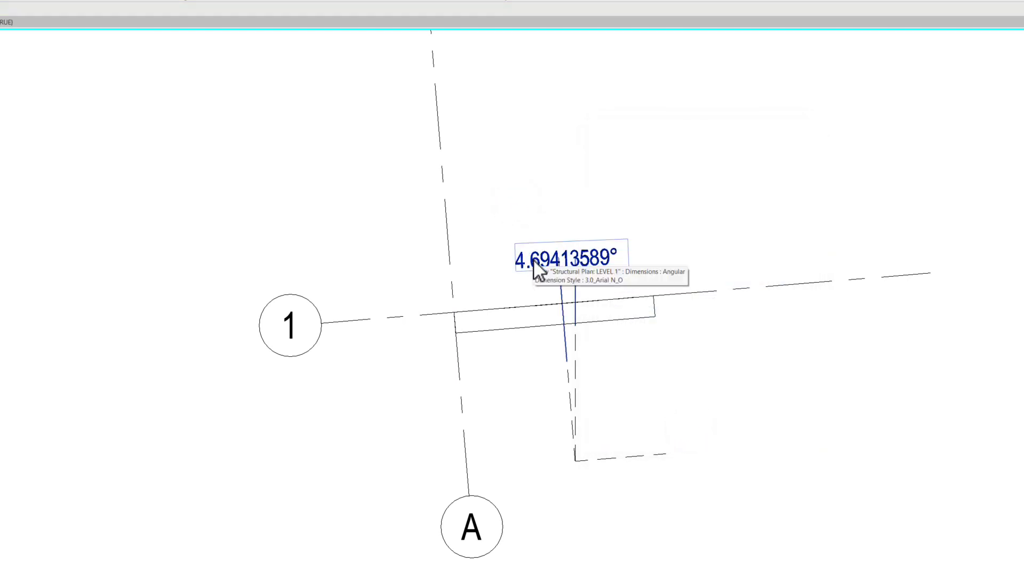
double_click(533, 260)
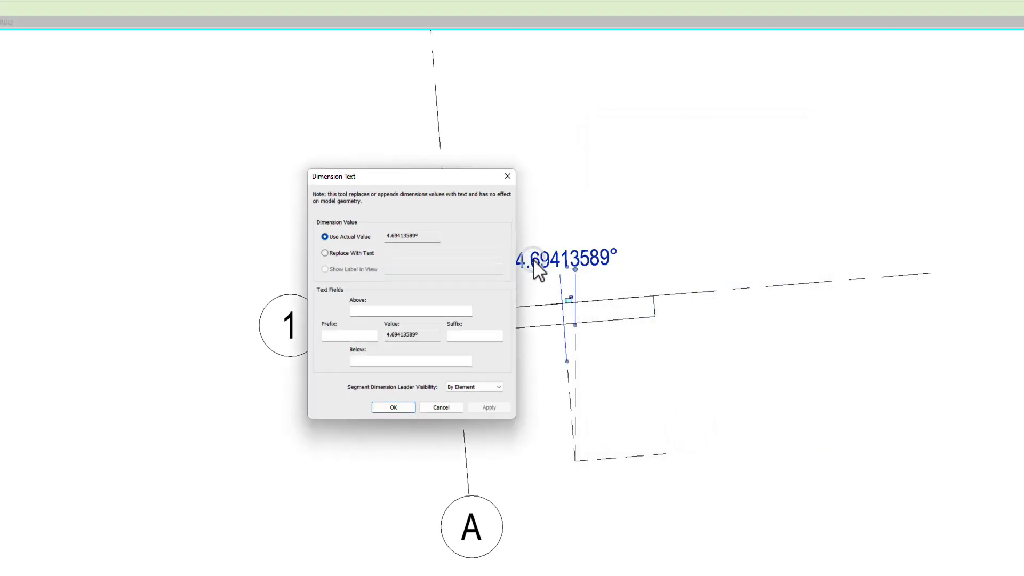
left_click_drag(428, 235, 379, 235)
Rotate the Tekla Model 4.69413589° about Z through its Scene transform settings.
left_click(439, 408)
left_click(542, 405)
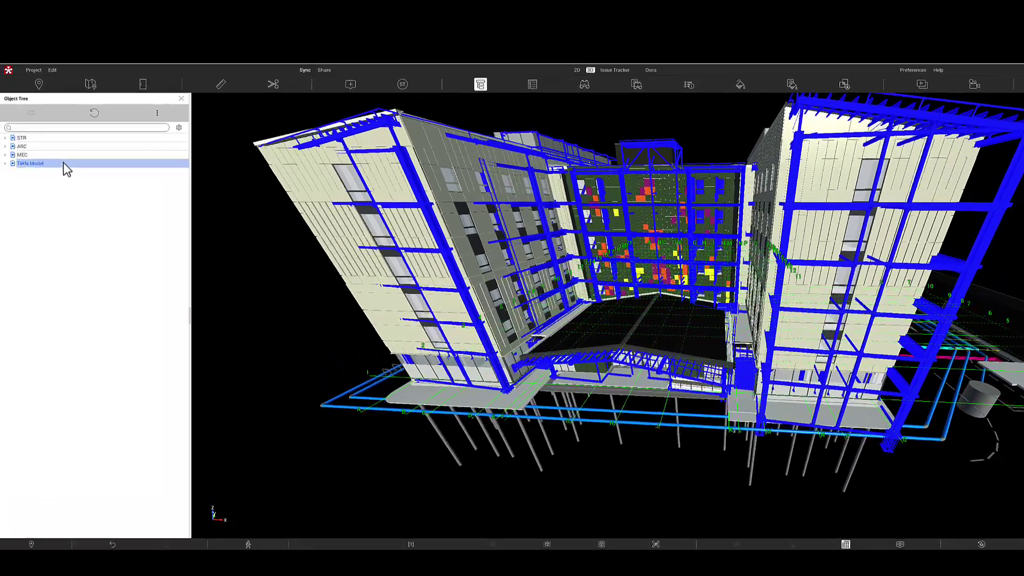
right_click(54, 168)
left_click(142, 384)
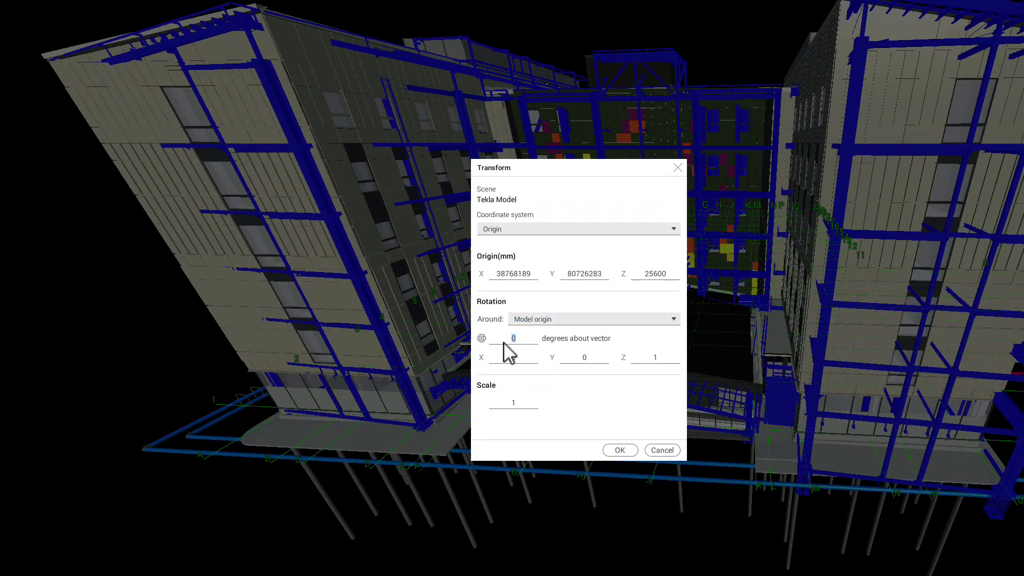
double_click(536, 342)
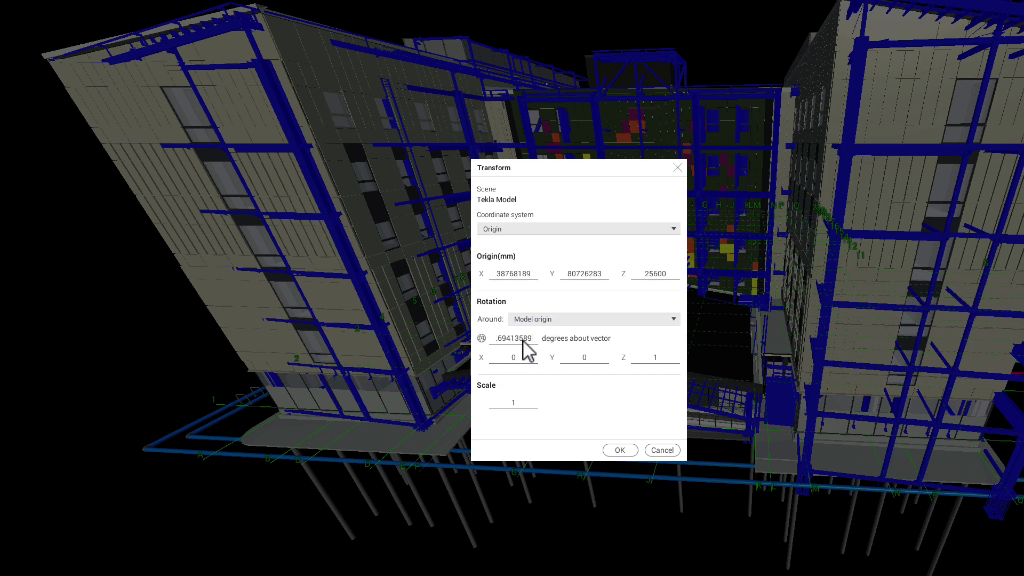
left_click(620, 450)
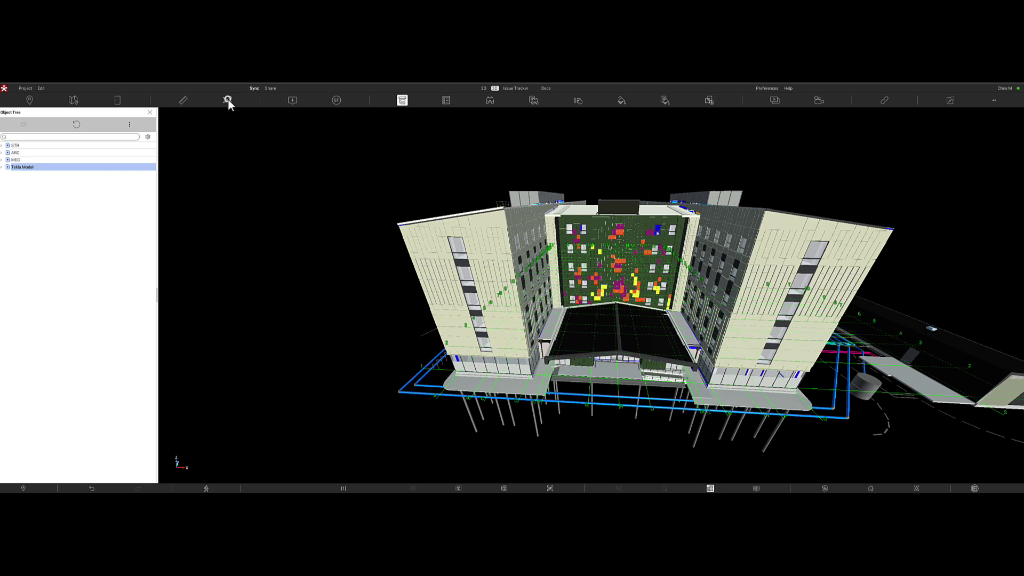
Place a single section plane on the building facade and zoom into the exposed floors.
left_click(228, 100)
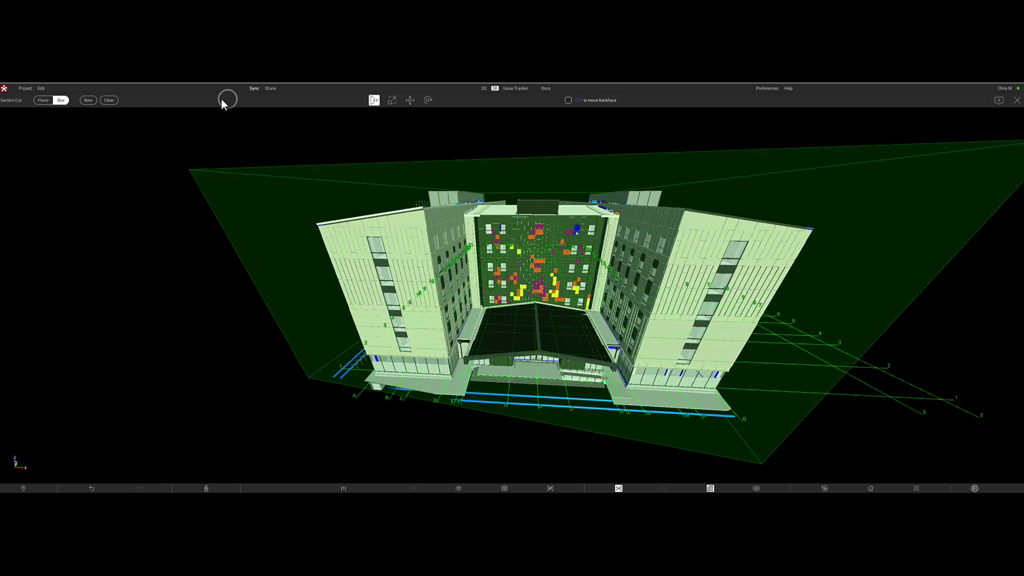
left_click(44, 100)
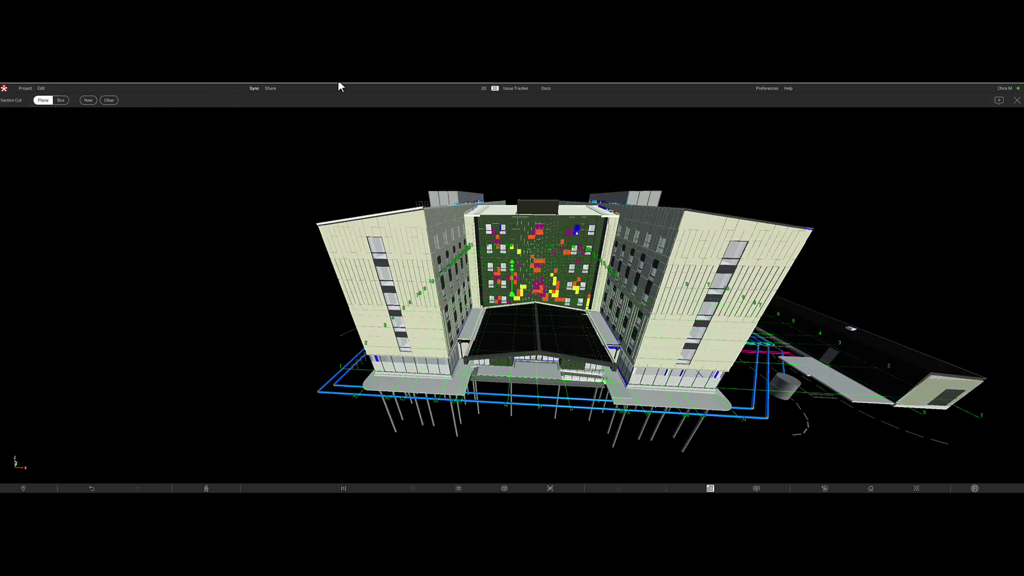
left_click(424, 337)
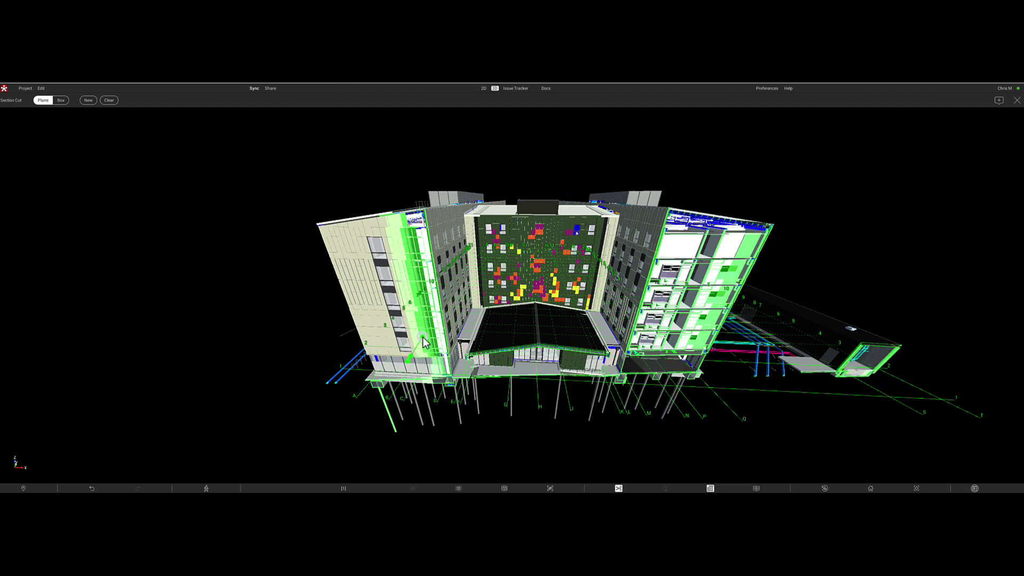
scroll(416, 356, "up", 10)
scroll(564, 367, "down", 5)
scroll(581, 246, "up", 8)
scroll(581, 245, "up", 6)
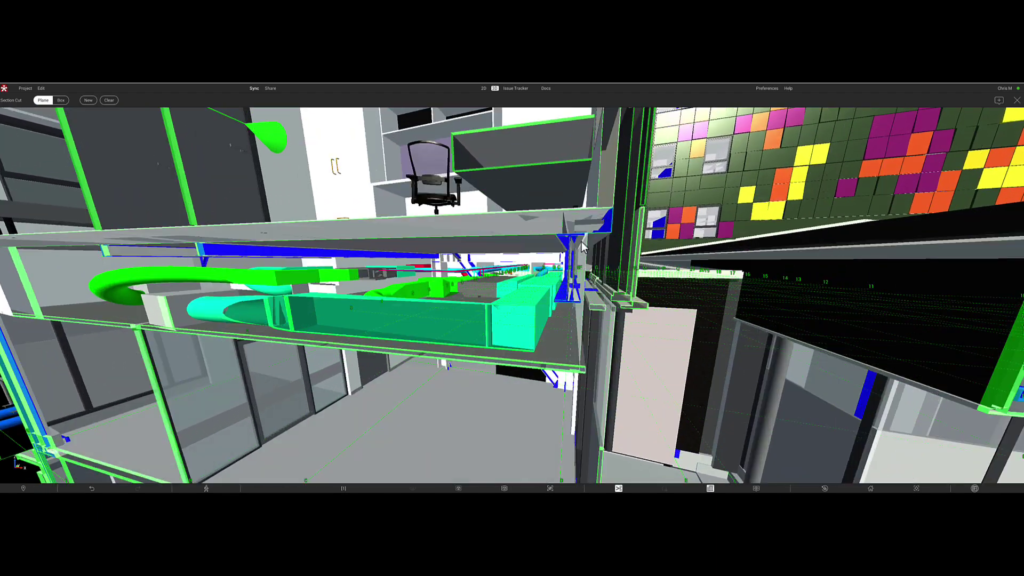
scroll(582, 245, "down", 4)
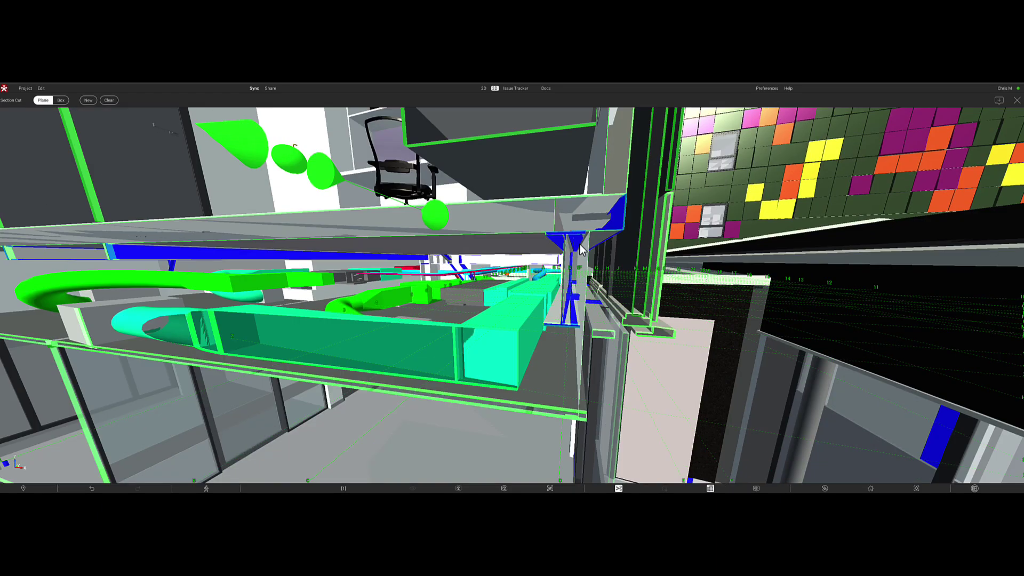
left_click(1016, 99)
Isolate STR and Tekla Model, then orbit in close to a floor slab.
left_click(26, 167, "ctrl")
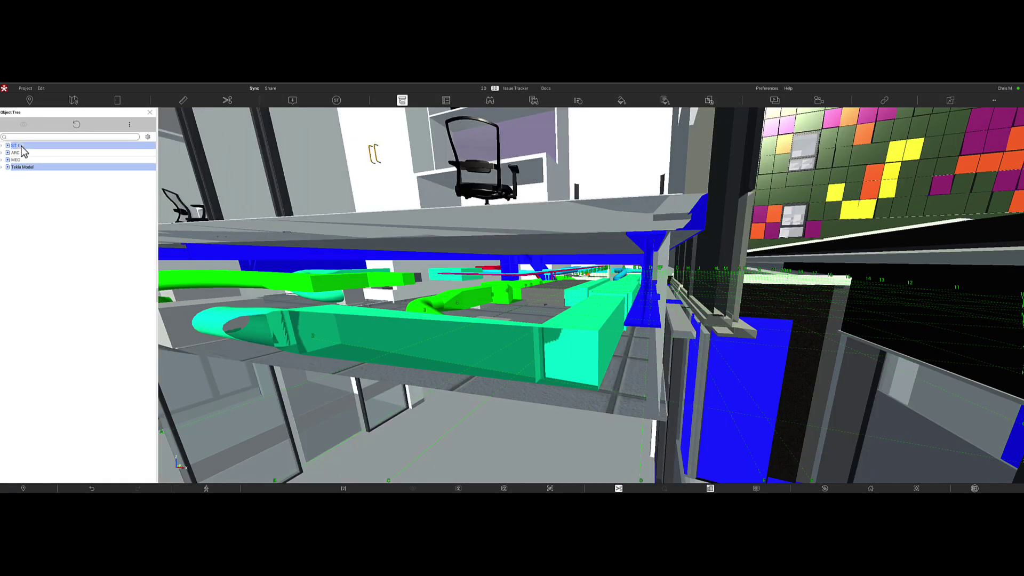
right_click(31, 169)
left_click(46, 190)
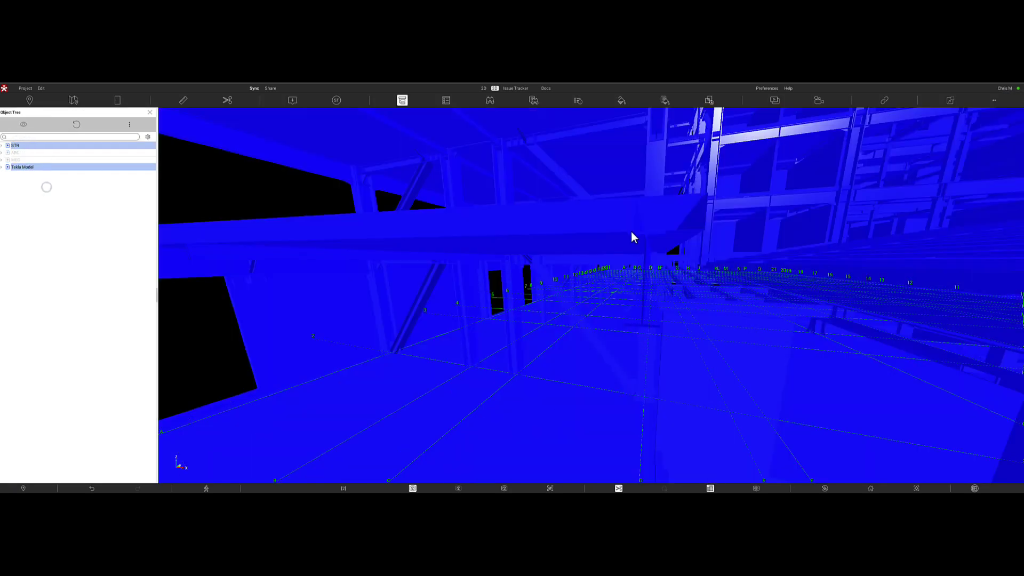
left_click_drag(654, 291, 588, 311)
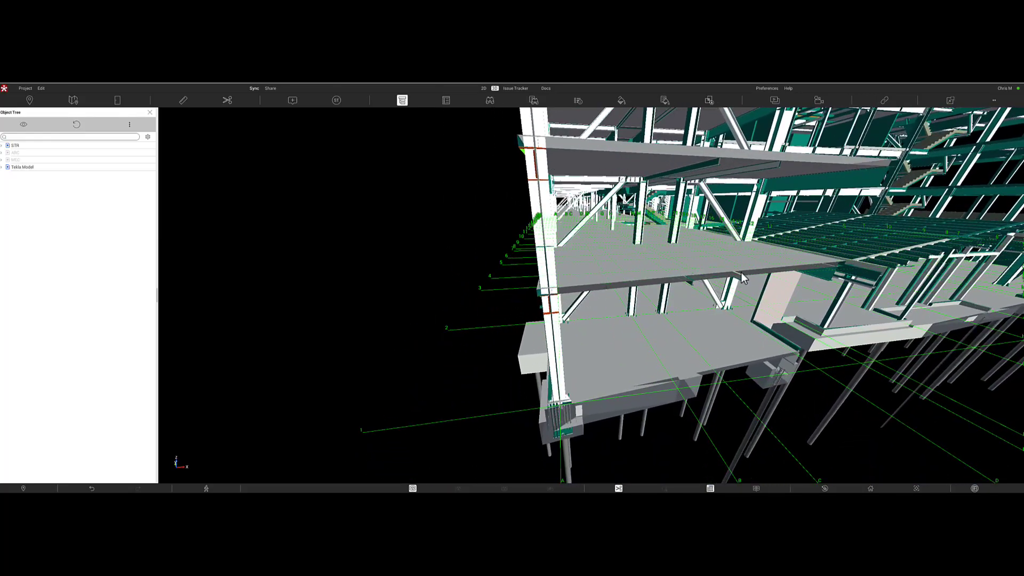
scroll(743, 273, "up", 5)
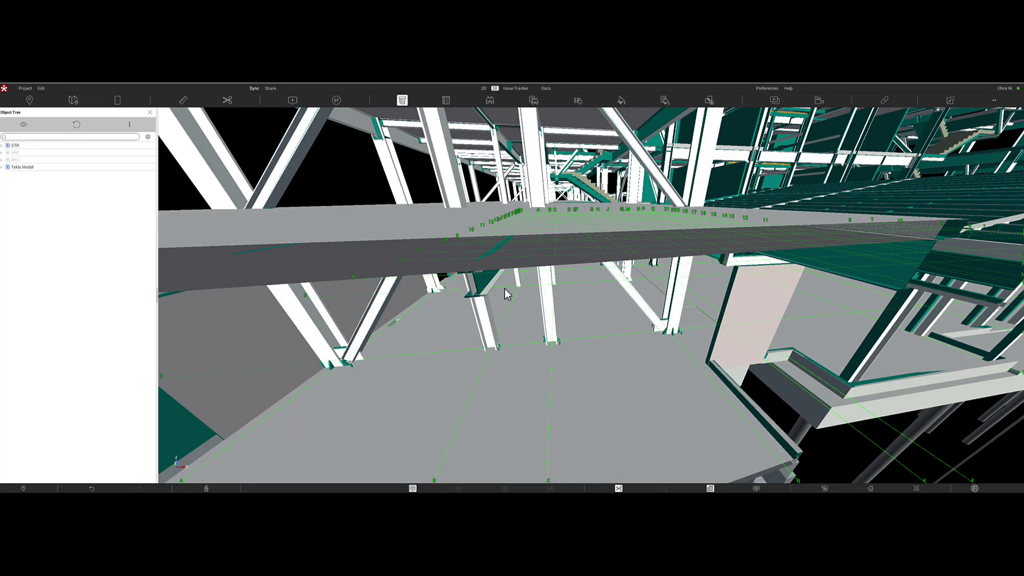
mouse_move(507, 295)
left_mouse_down()
mouse_move(522, 277)
mouse_move(523, 285)
left_mouse_up()
left_click_drag(634, 268, 437, 138)
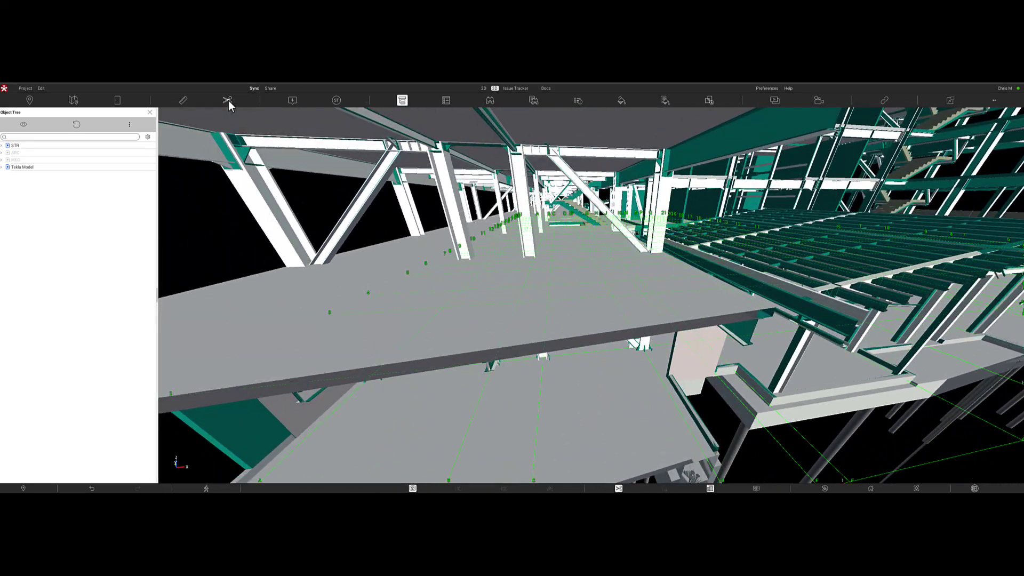
Place a section plane on the top slab and orbit around the cut framing.
left_click(228, 100)
left_click(414, 299)
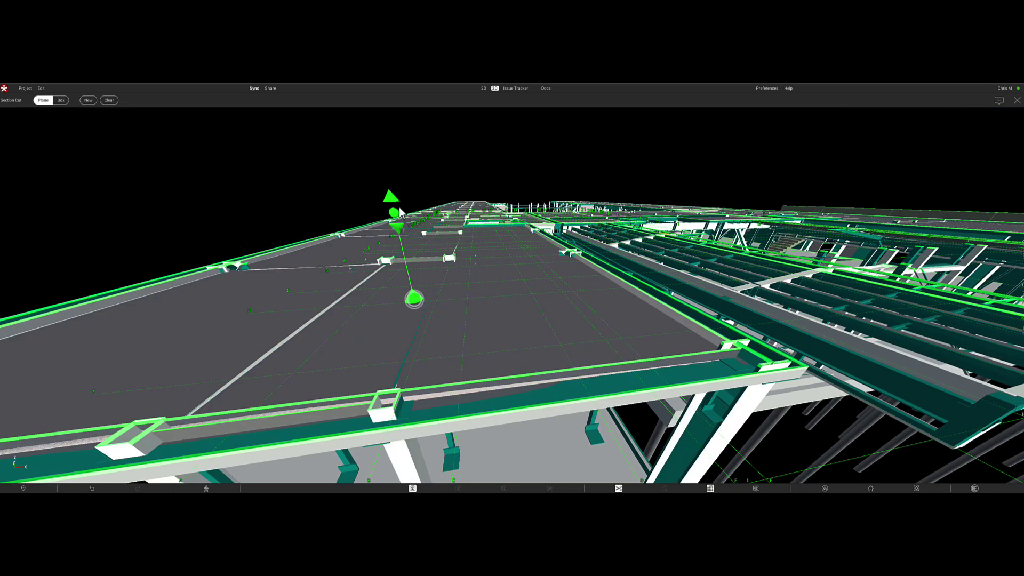
scroll(506, 357, "up", 5)
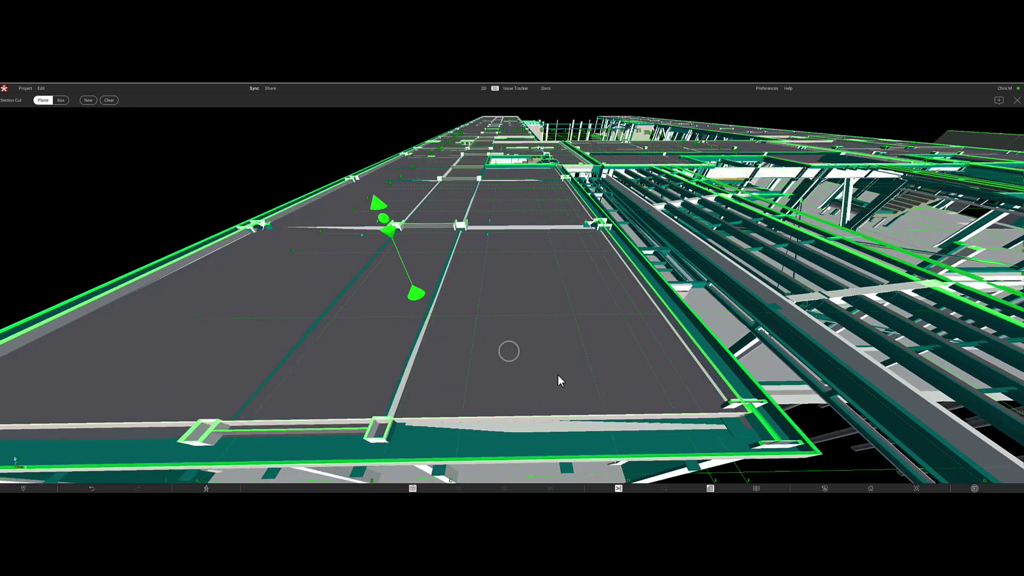
left_click_drag(522, 344, 453, 340)
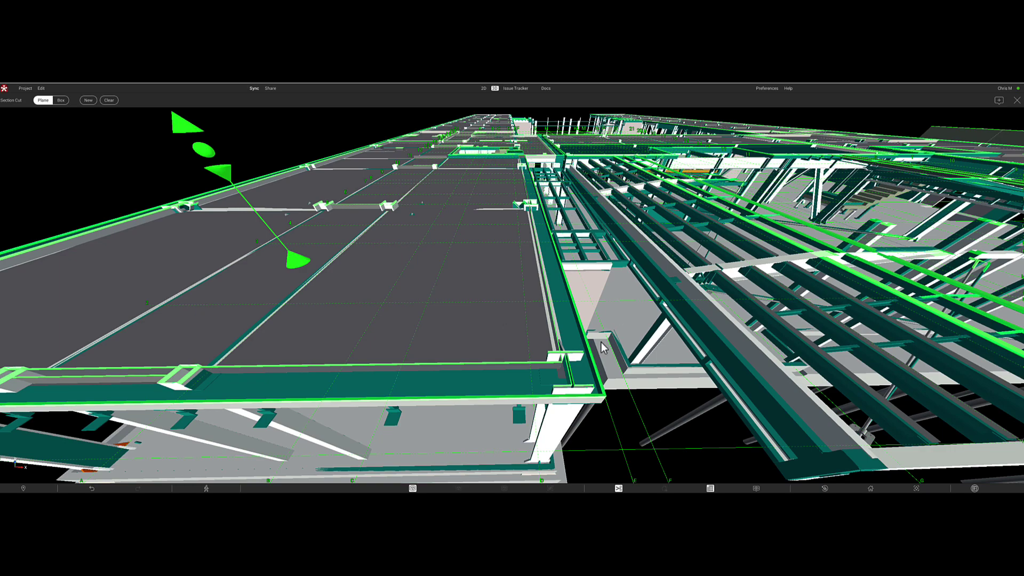
scroll(448, 346, "up", 3)
scroll(381, 378, "down", 3)
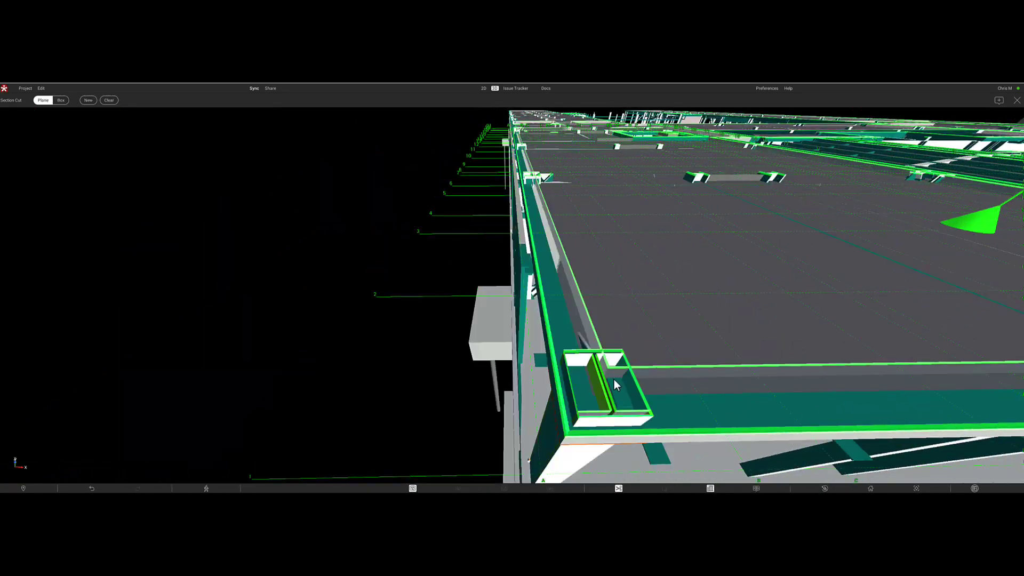
scroll(613, 379, "down", 5)
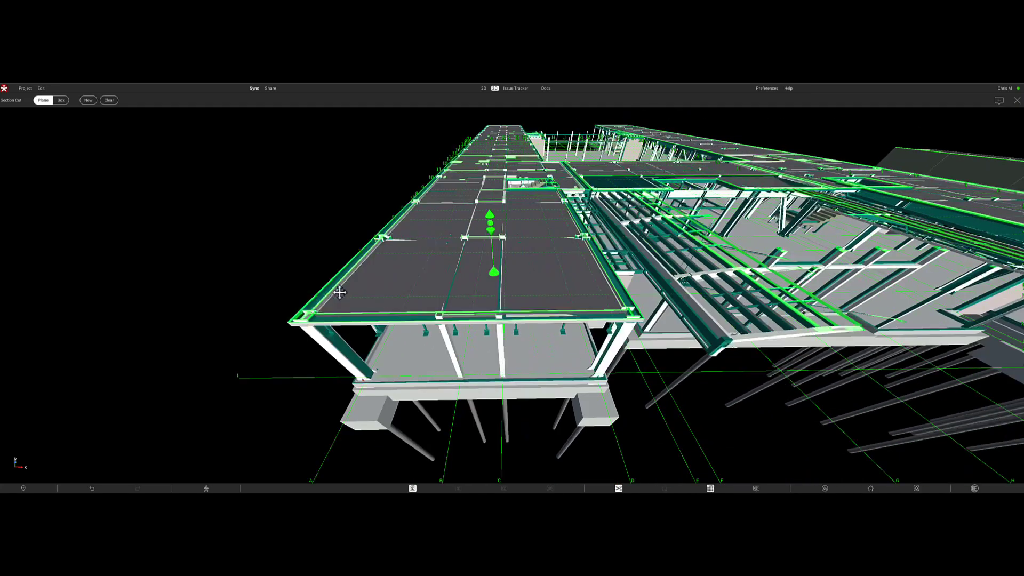